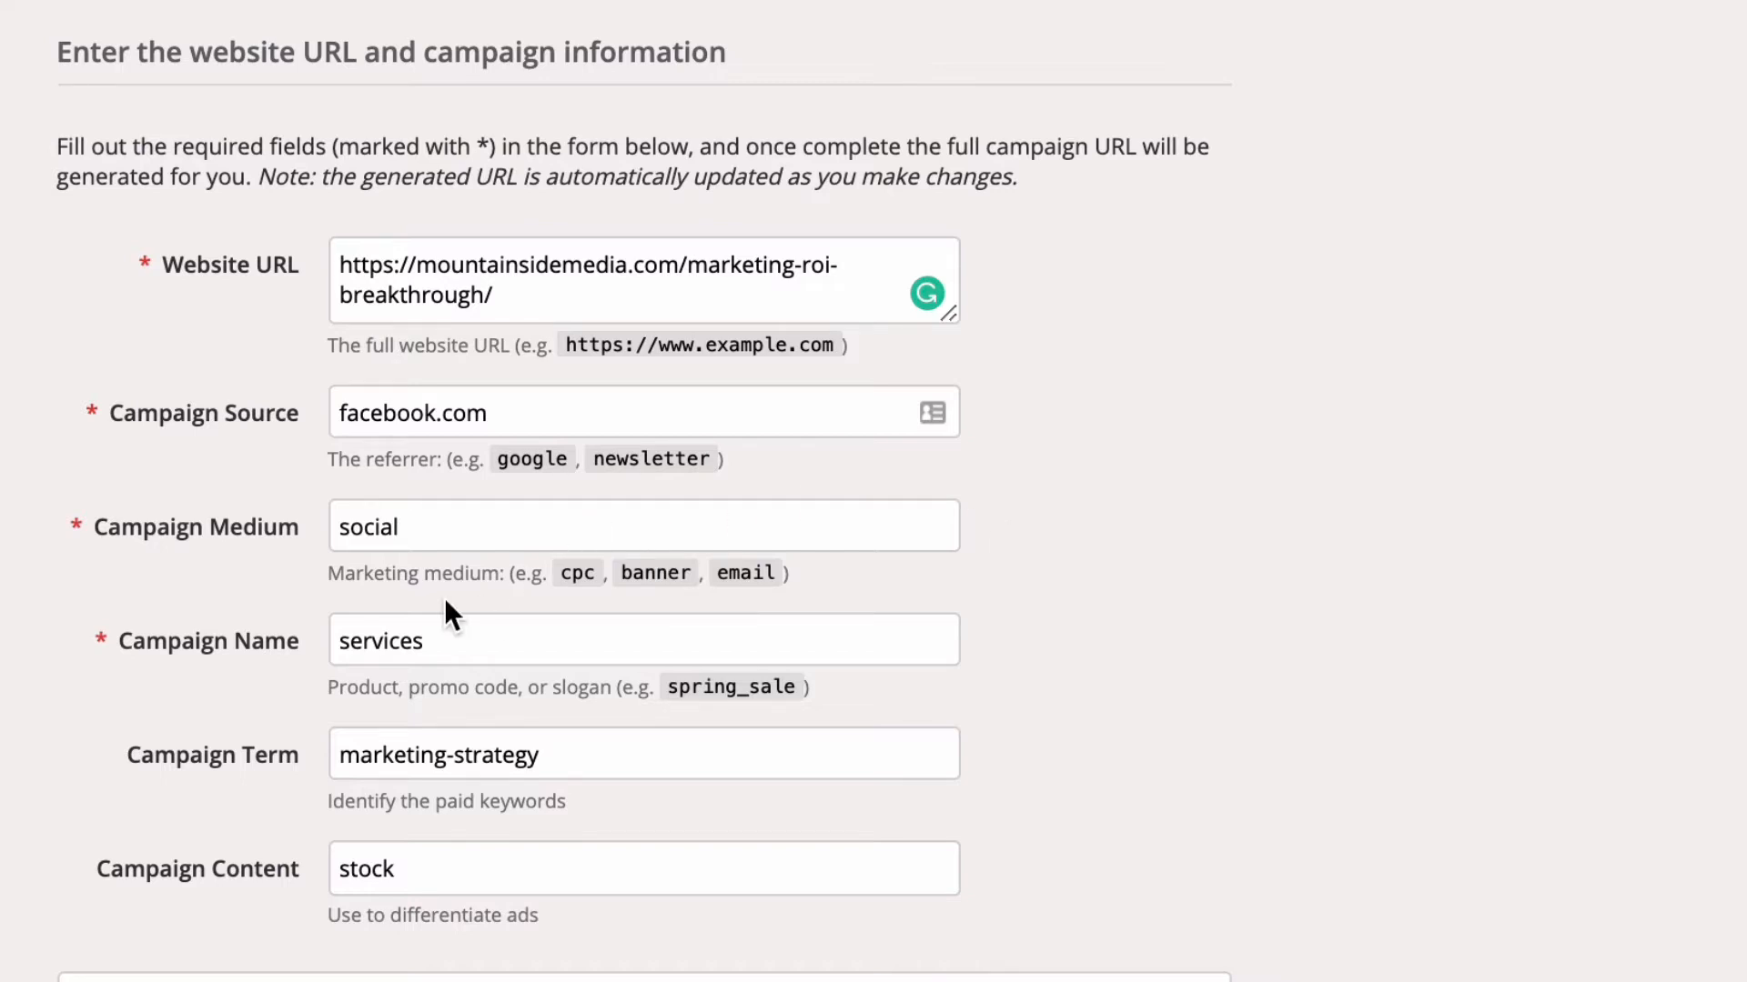
Step: Examine the Website URL, Campaign Source and Campaign Medium entries in the campaign information form
left_click_drag(550, 417, 296, 408)
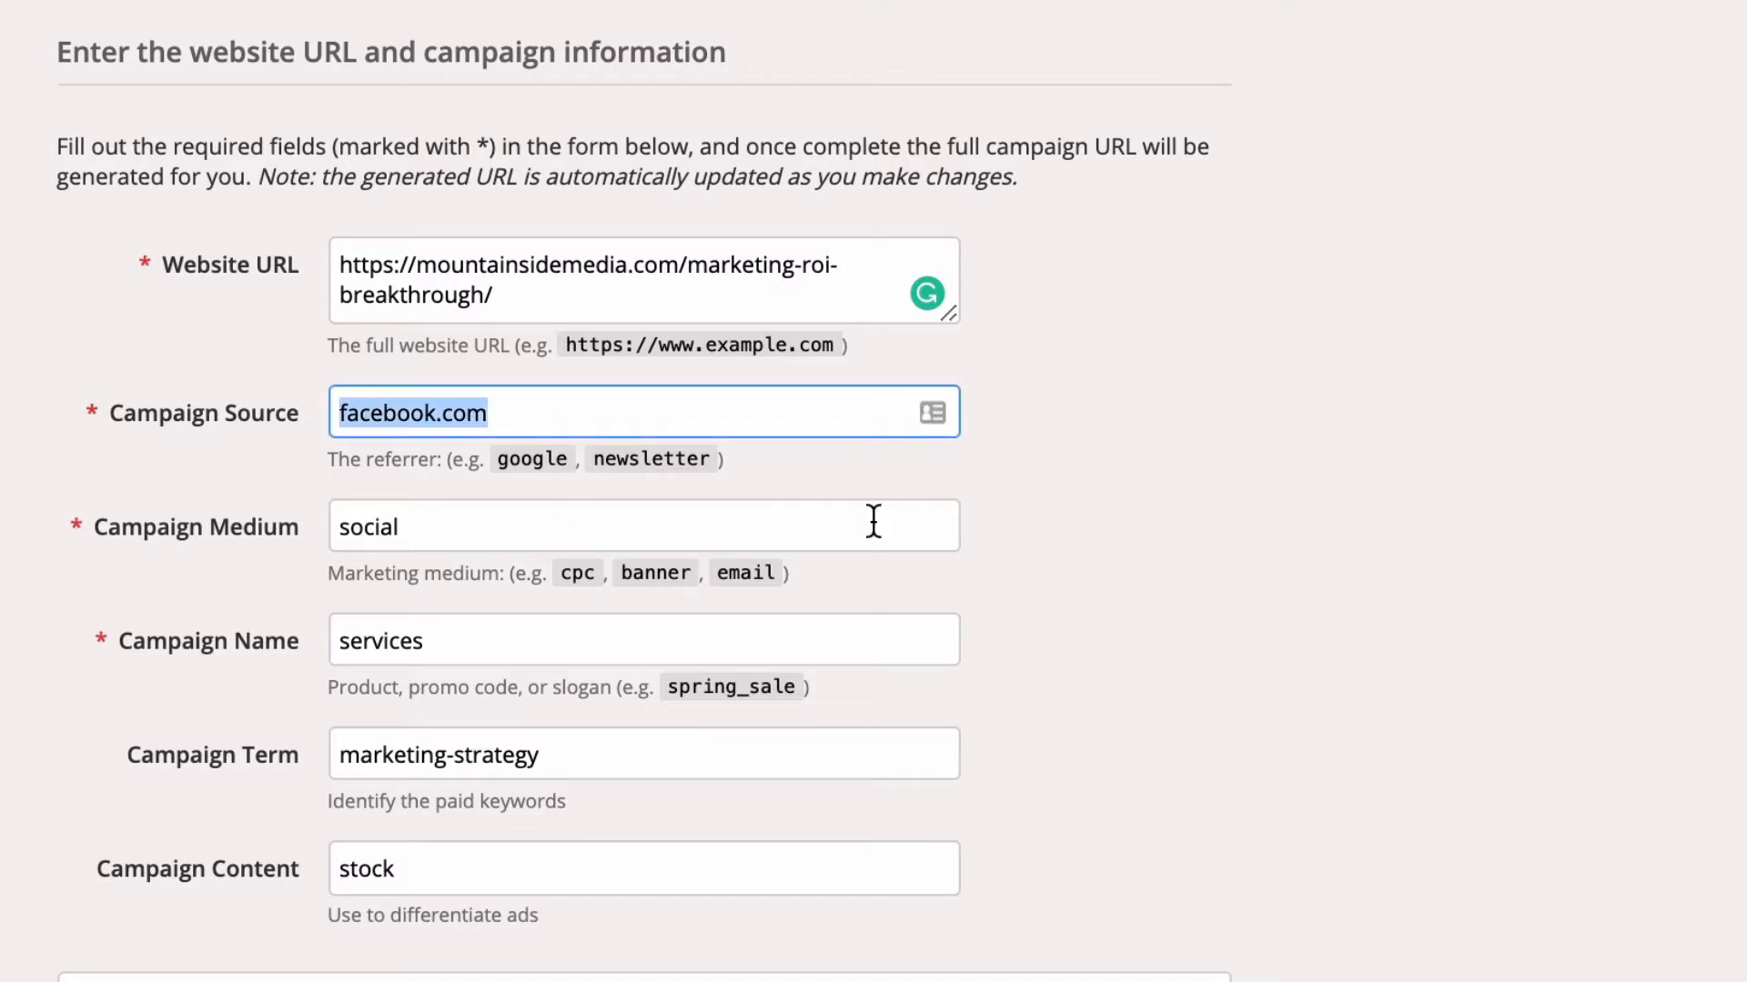
left_click(1425, 561)
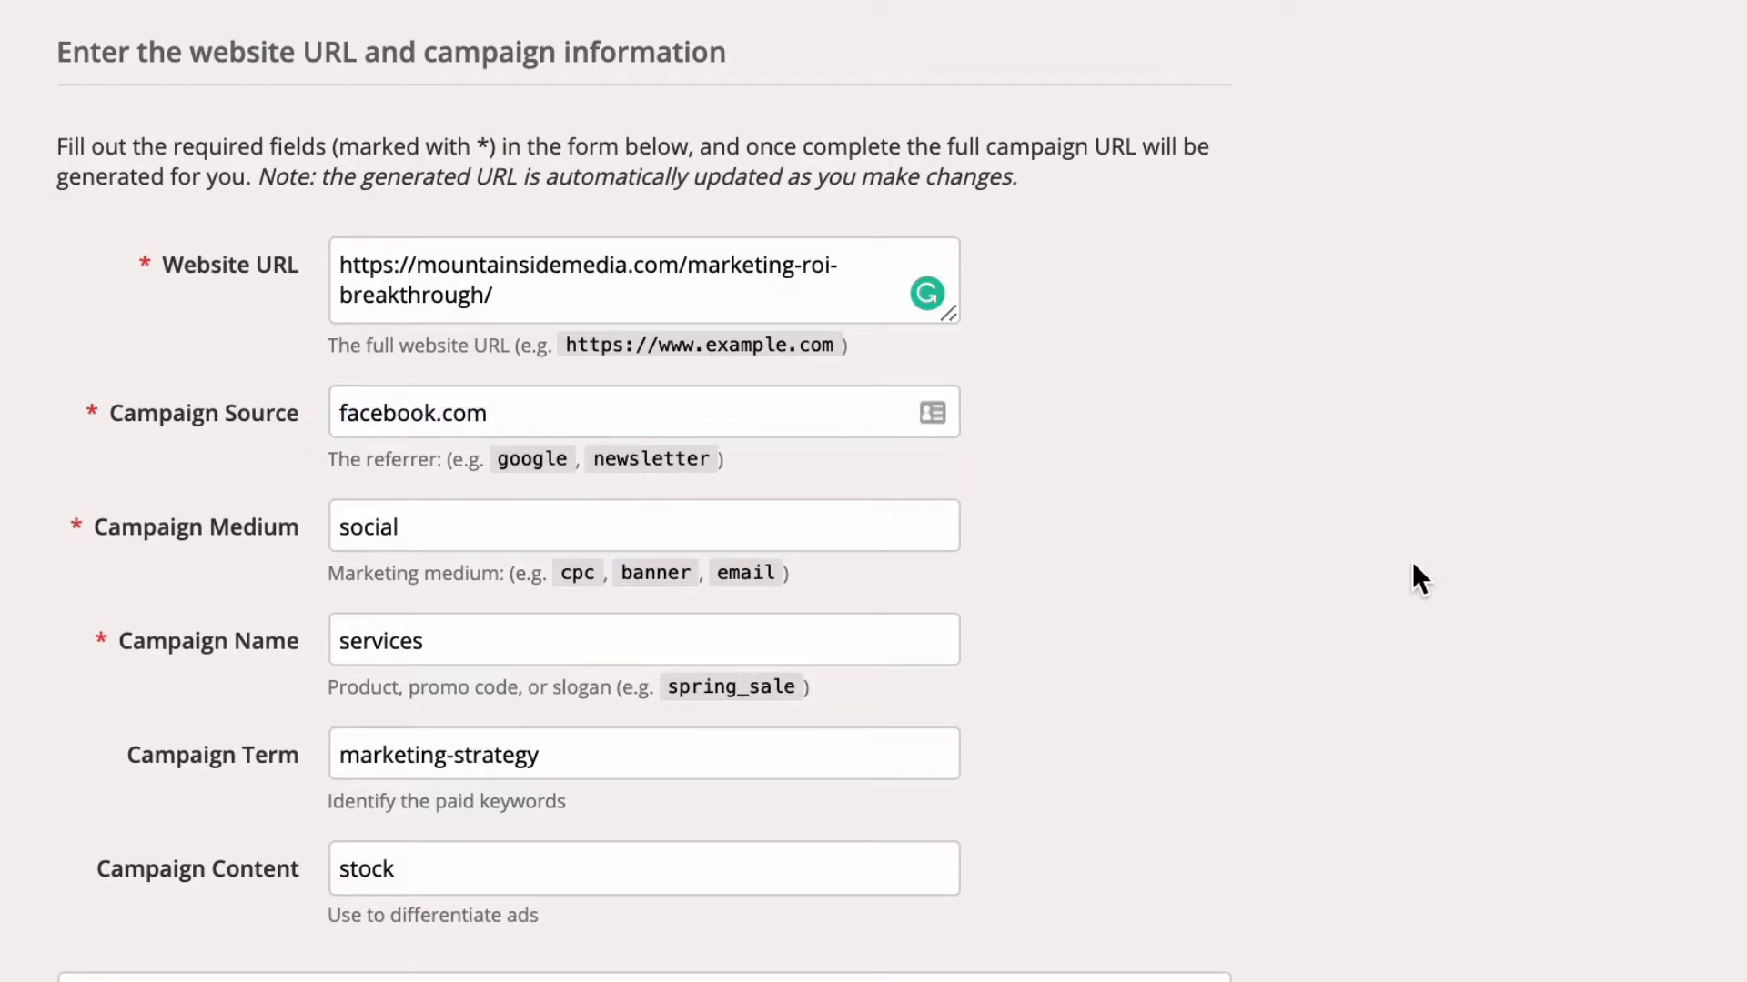
left_click_drag(487, 296, 302, 263)
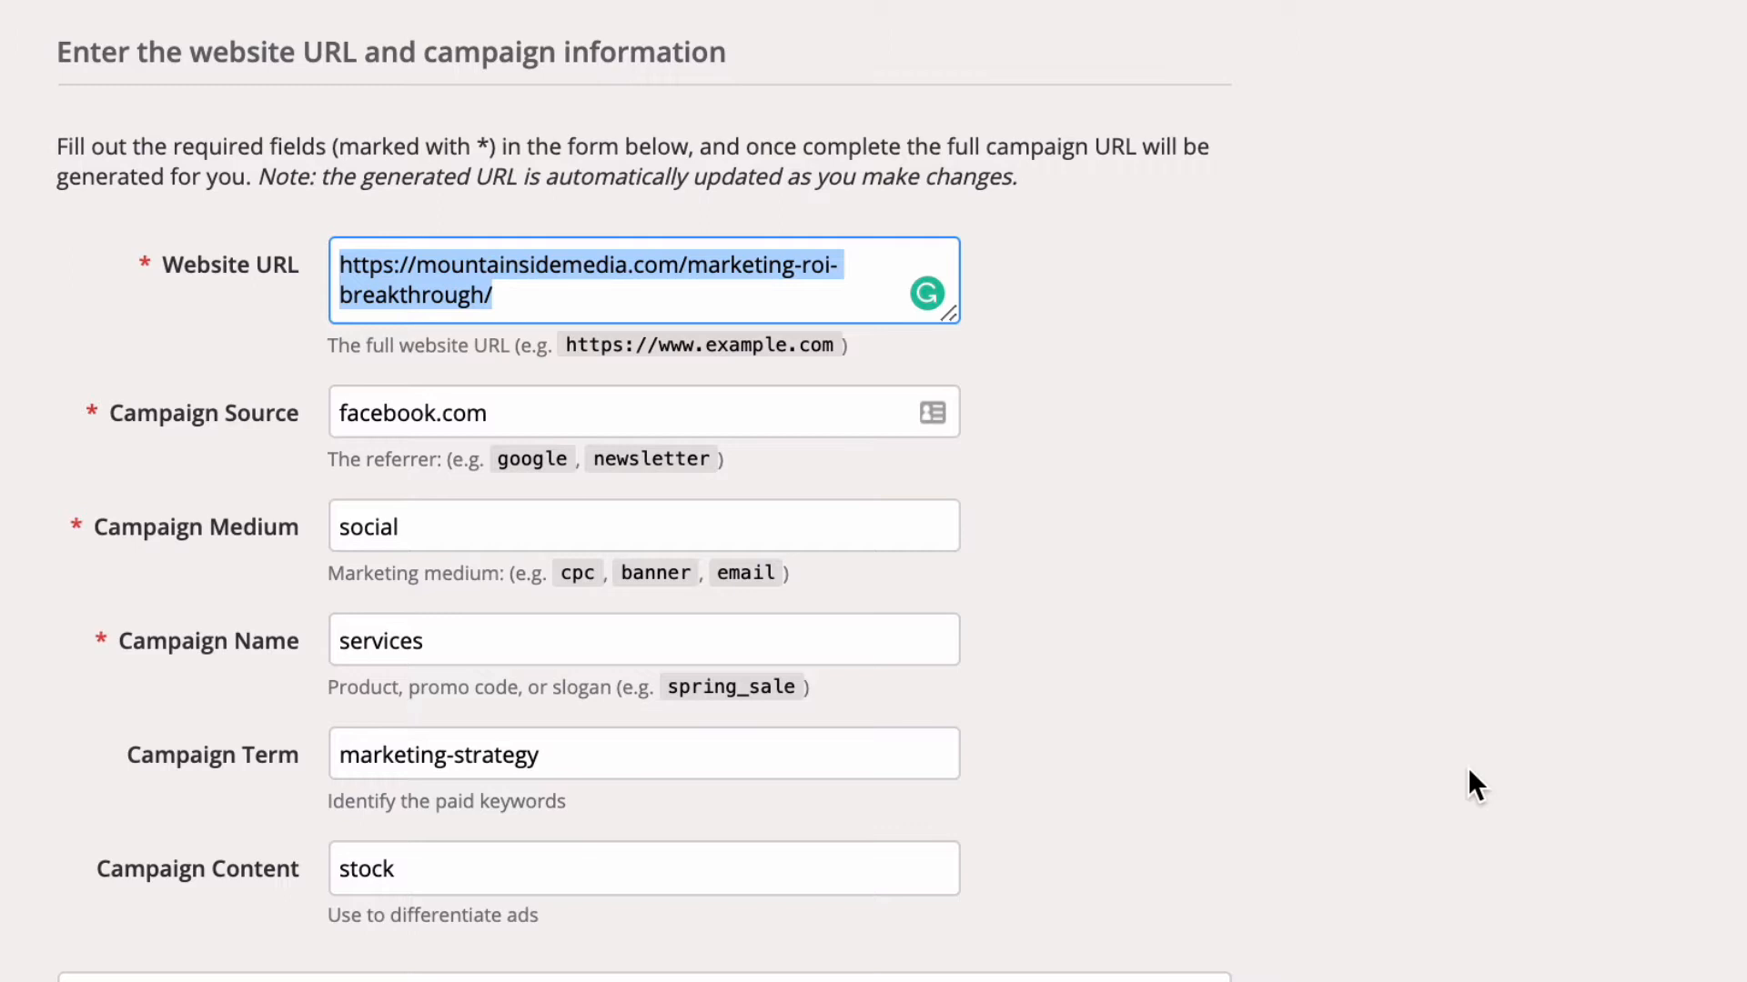
left_click_drag(510, 297, 278, 264)
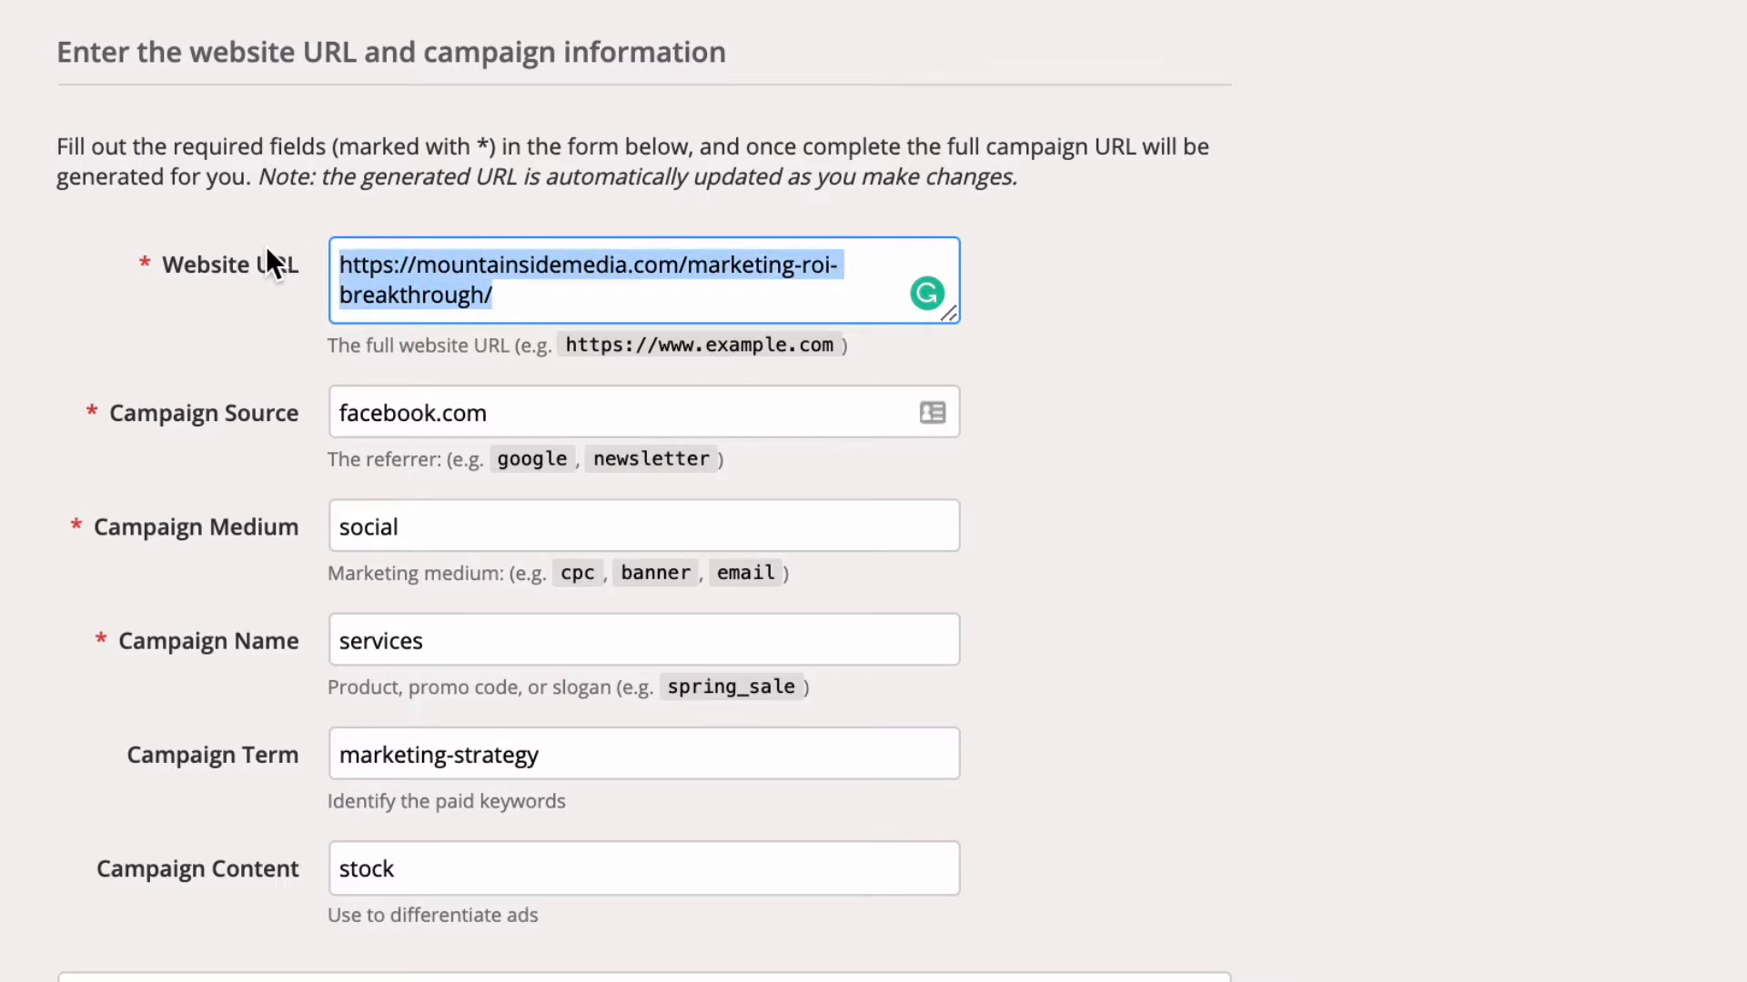
left_click(508, 291)
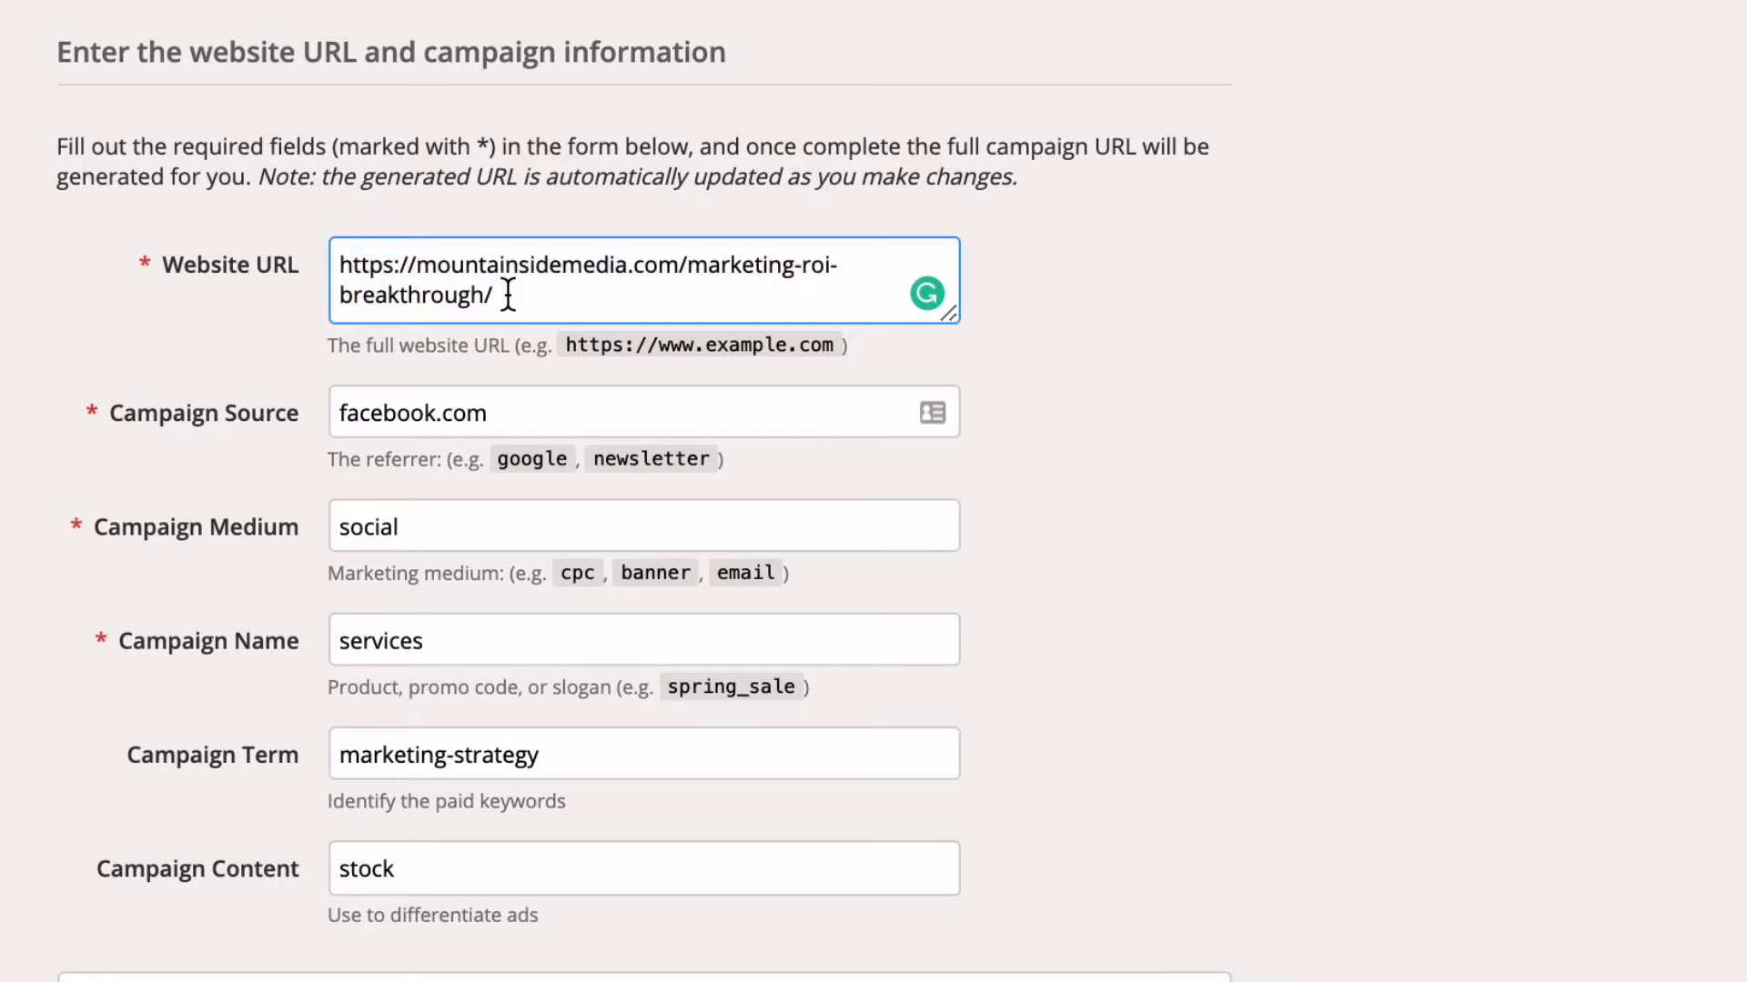
left_click(613, 409)
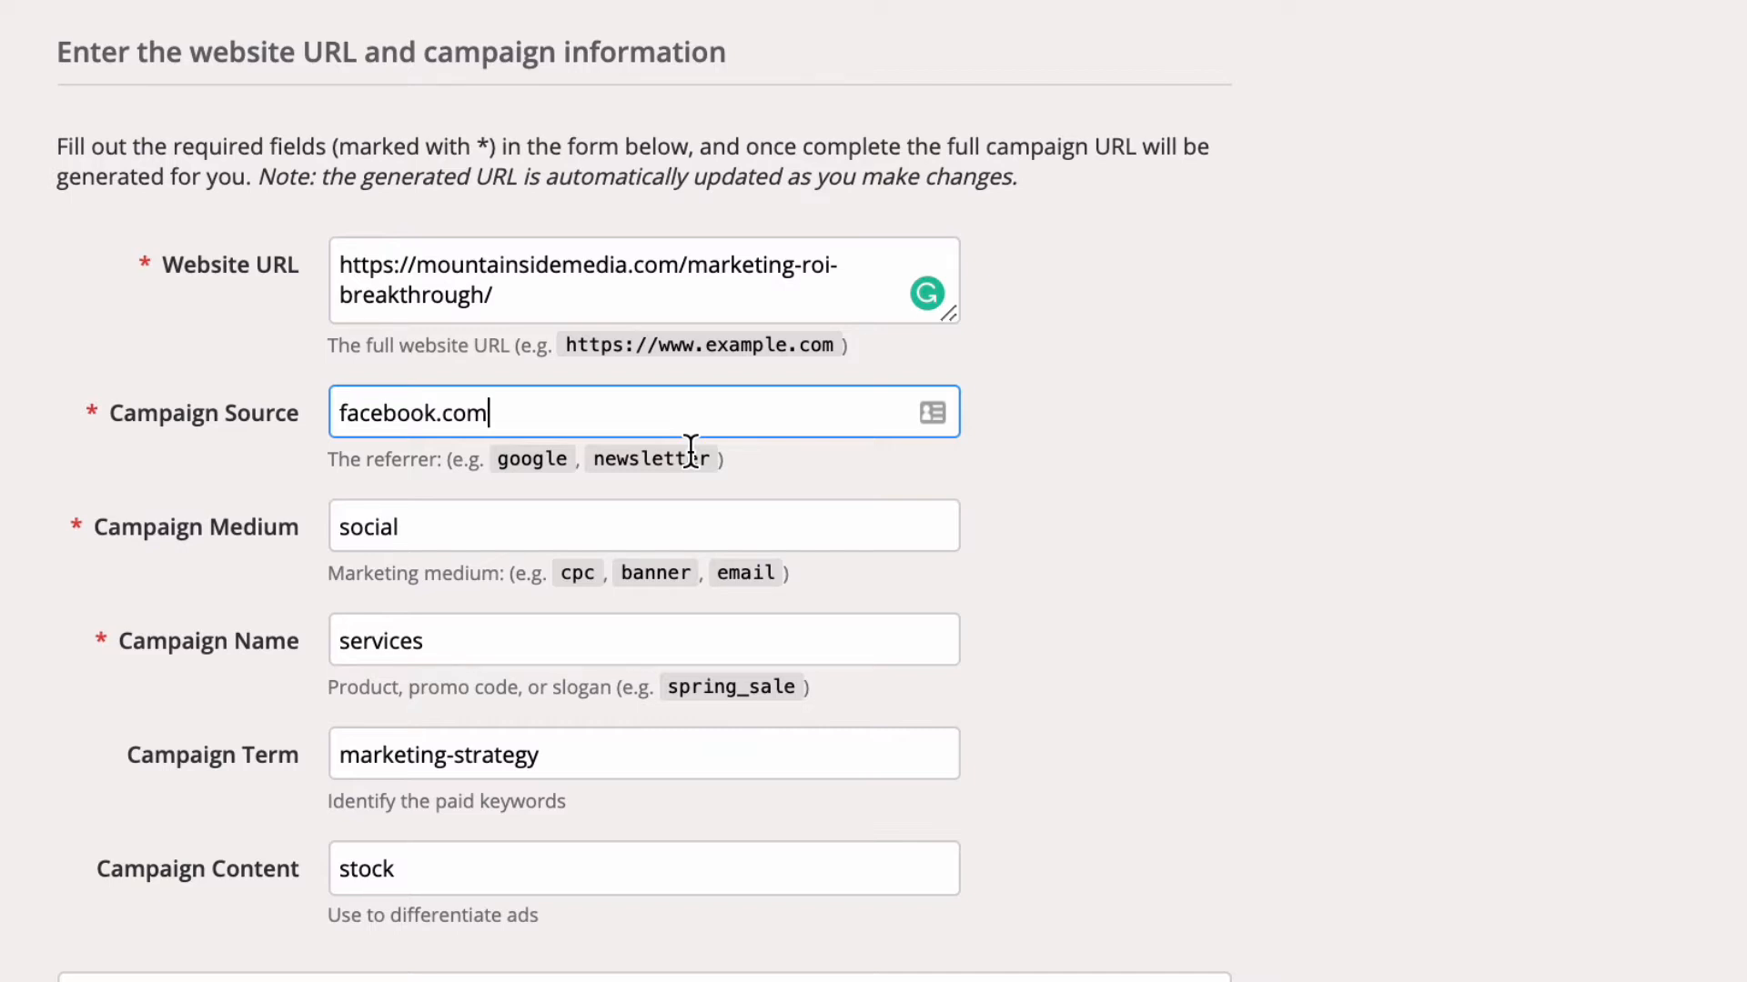
left_click(484, 544)
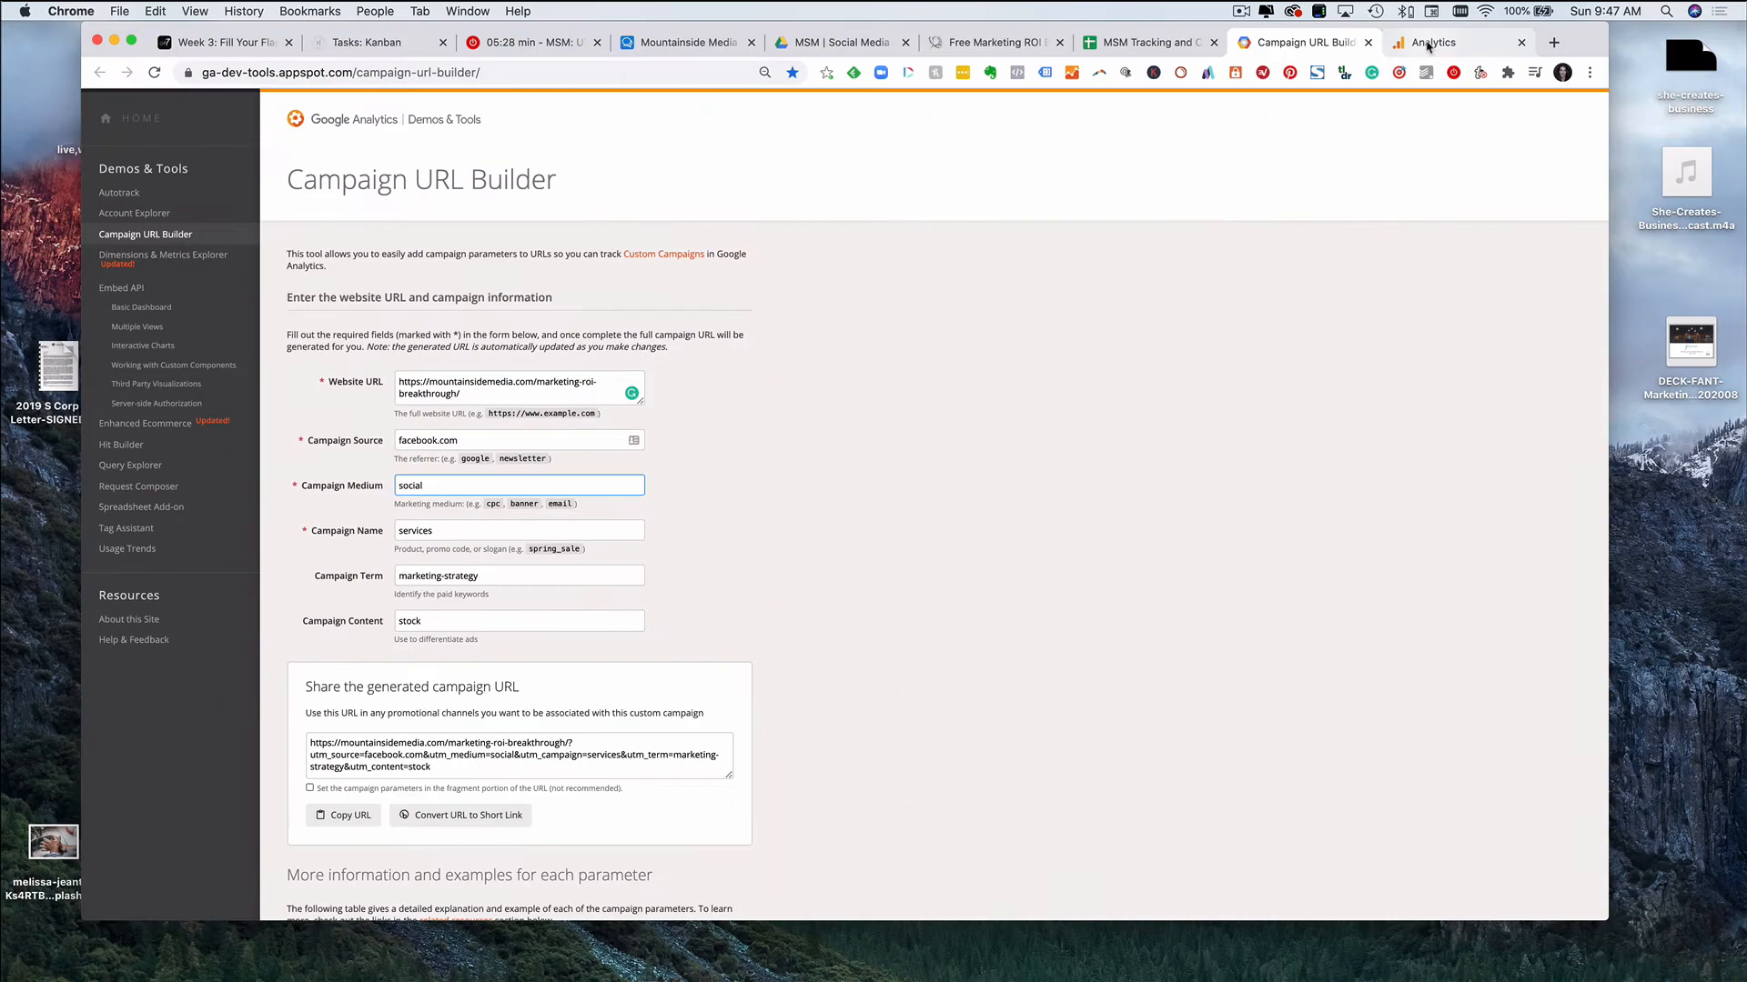
Step: Switch to Google Analytics and examine the channels listed in the description of the Default Channel Grouping
left_click(1433, 42)
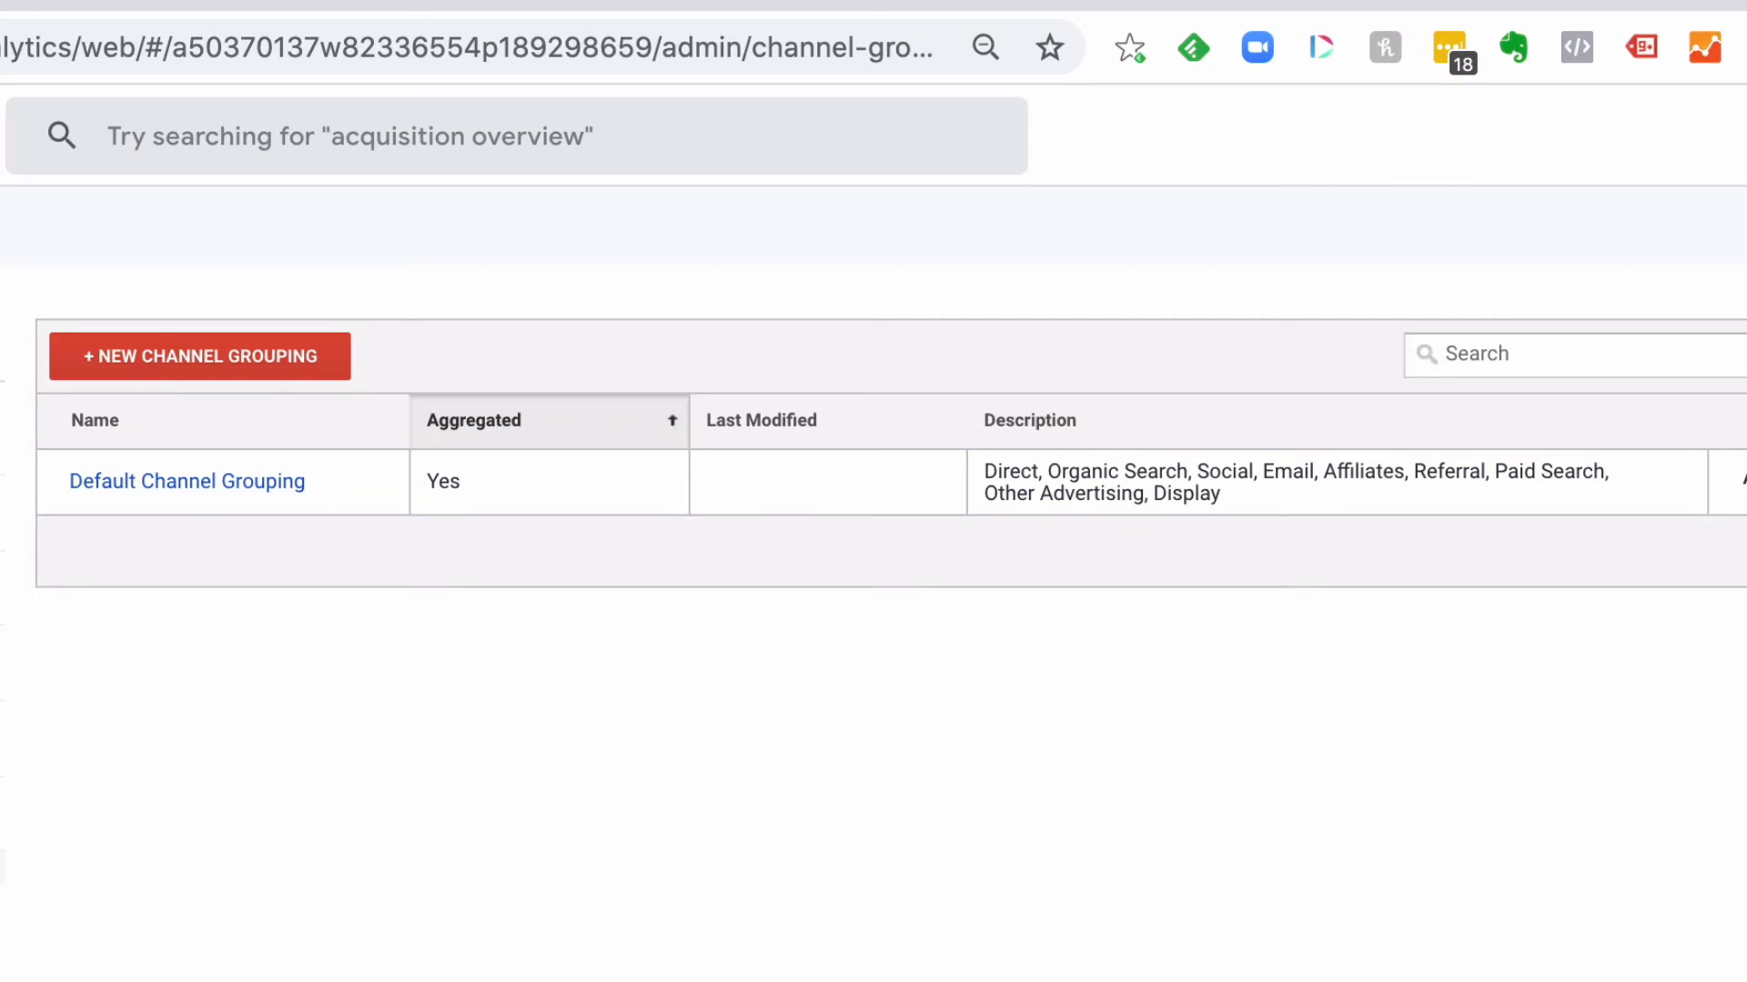
left_click(1319, 40)
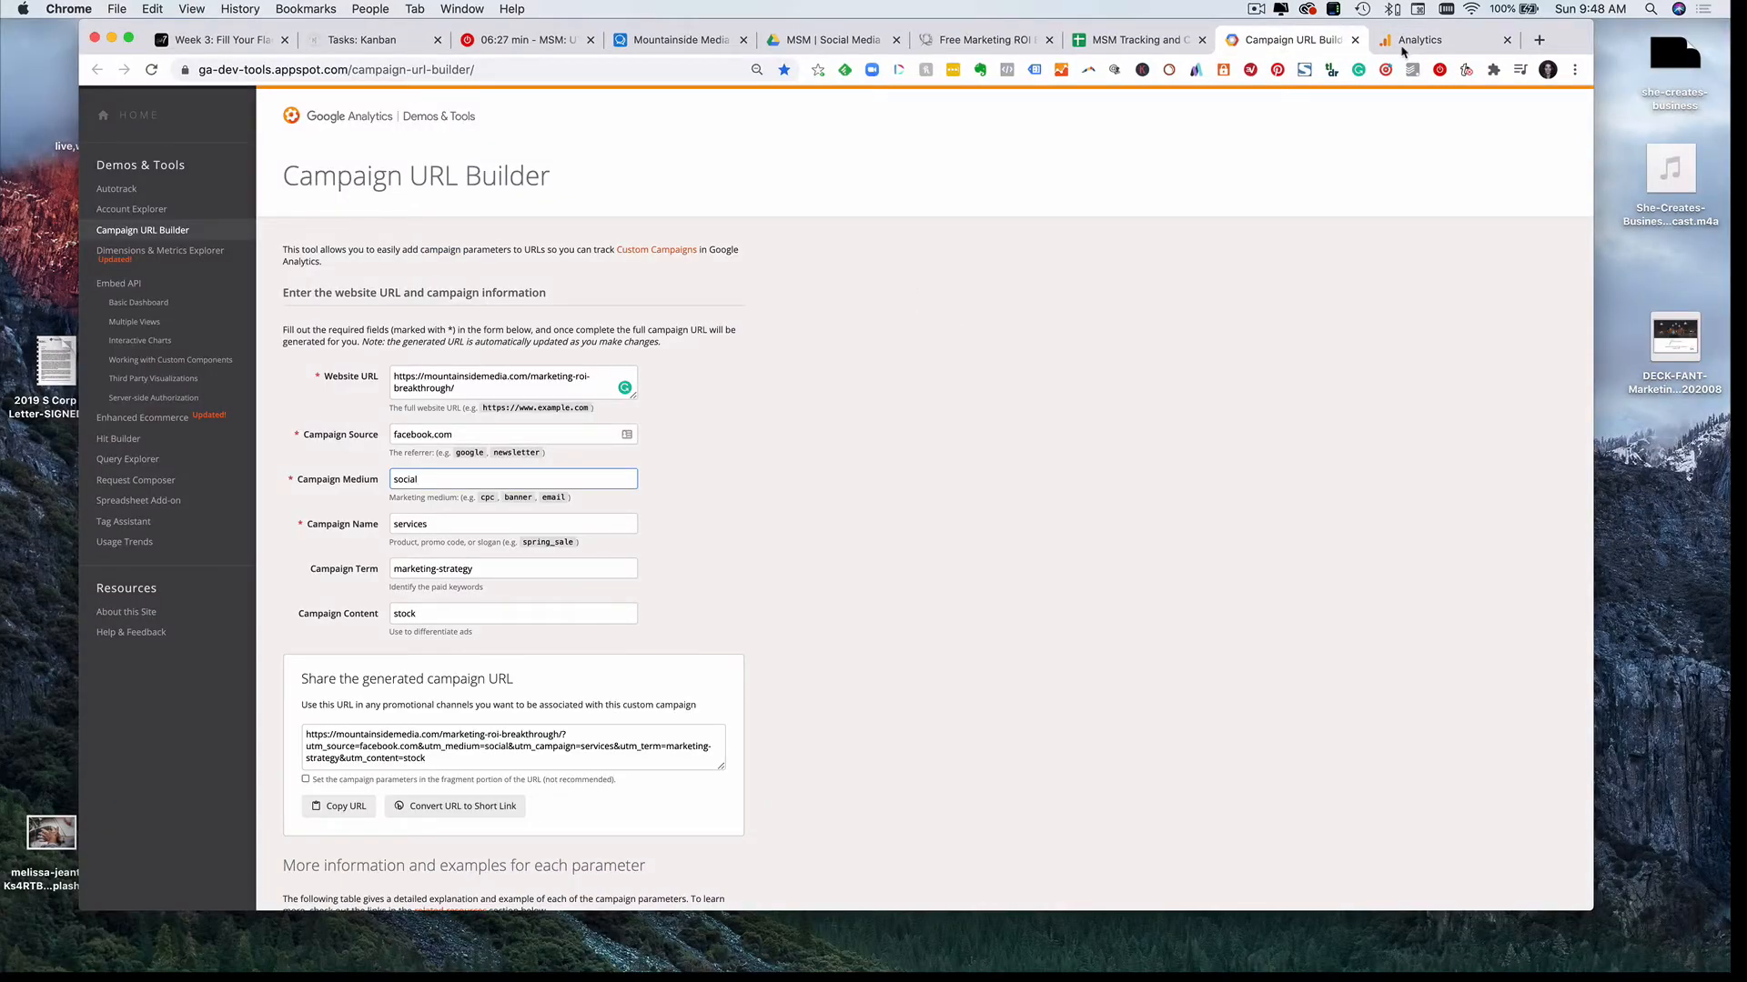
left_click(1403, 50)
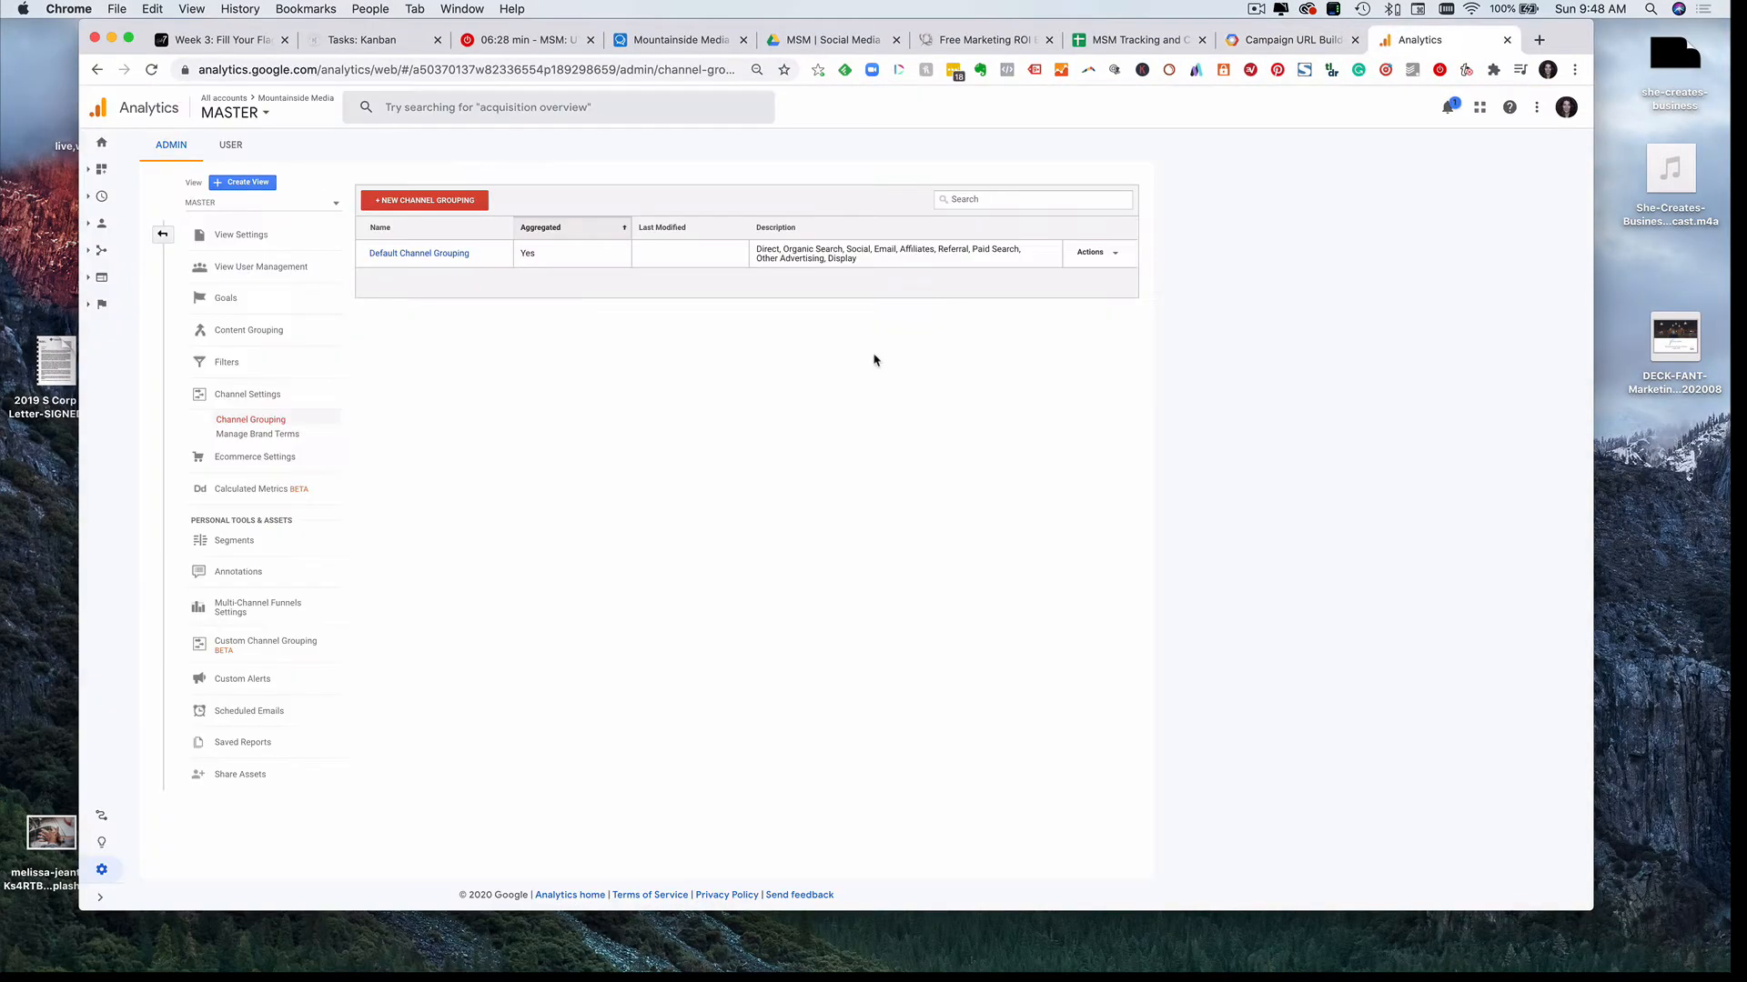
Step: Return to the Campaign URL Builder and review the Campaign Medium and Campaign Name entries
left_click(1283, 36)
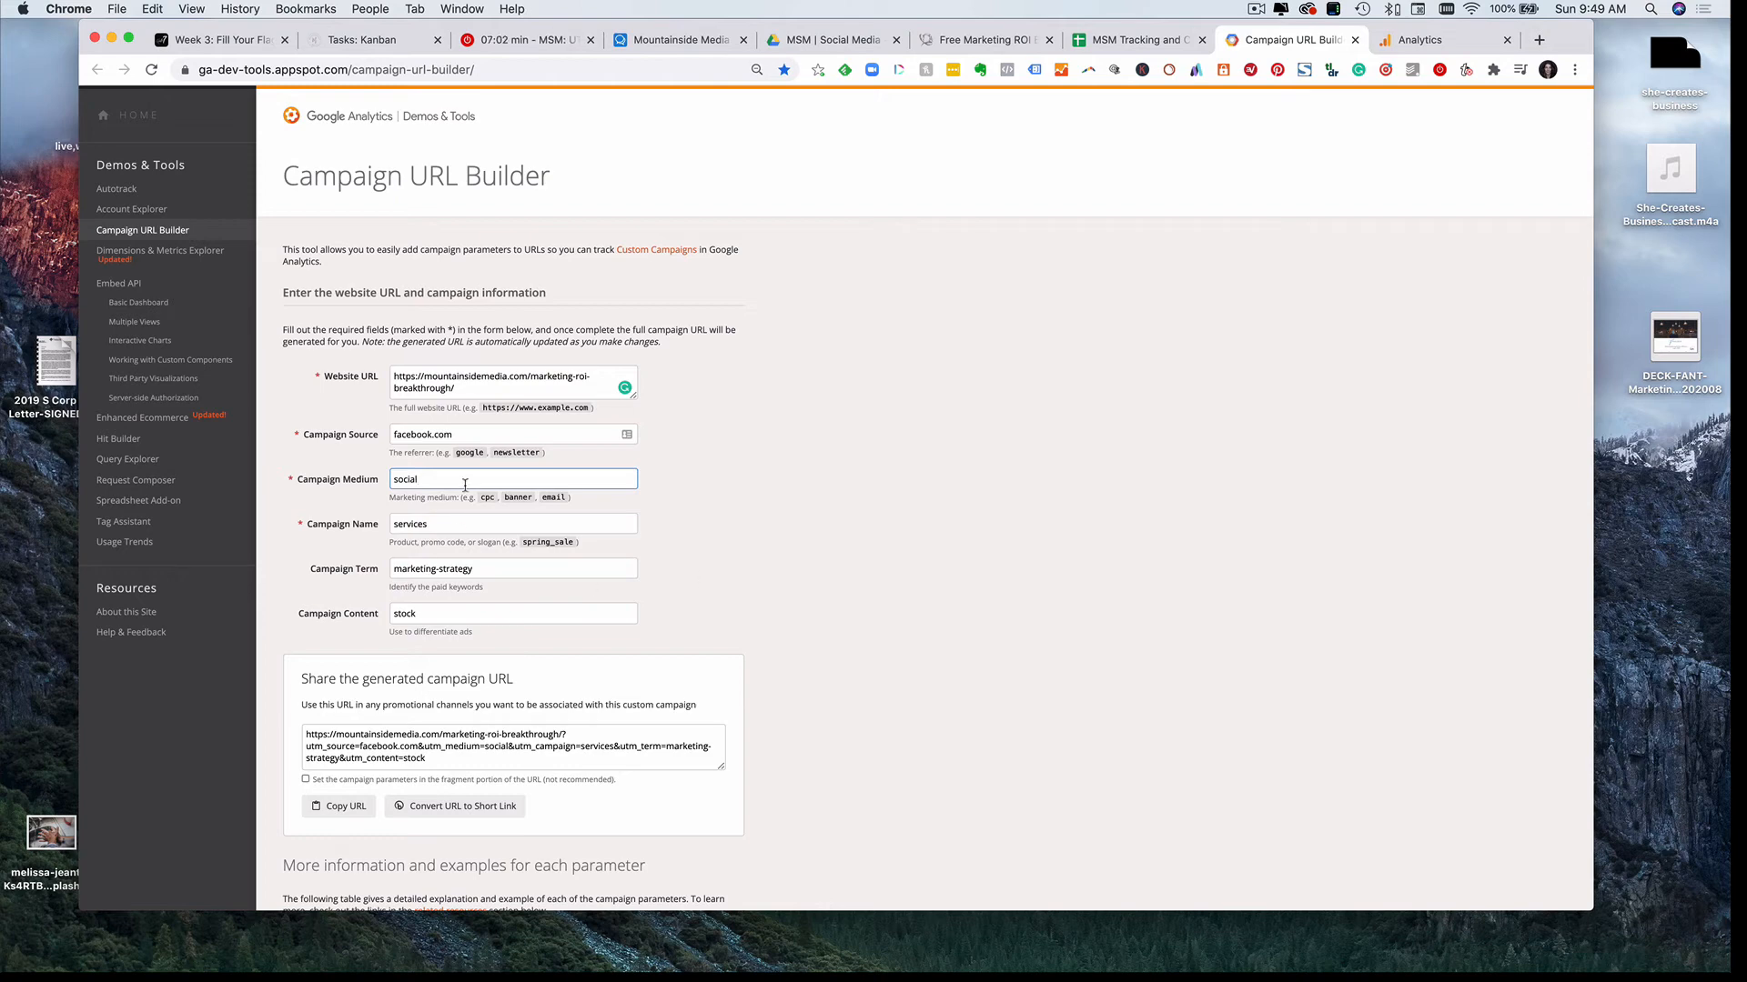
left_click(370, 487)
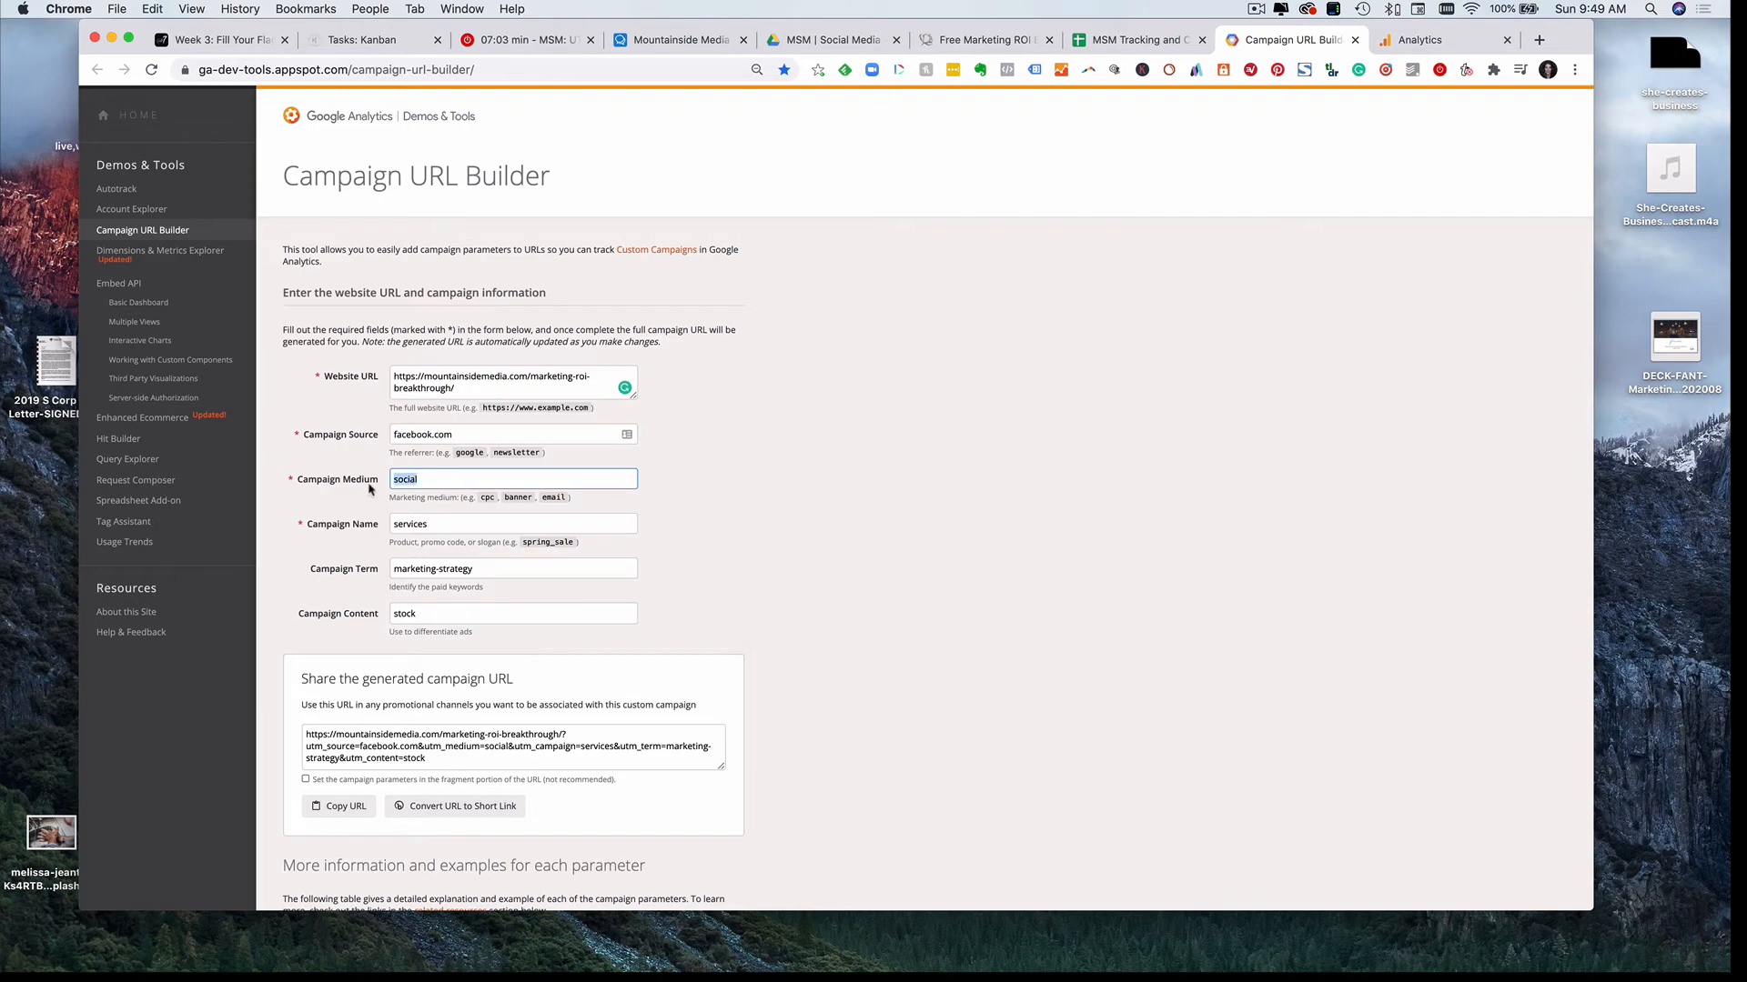
left_click(476, 529)
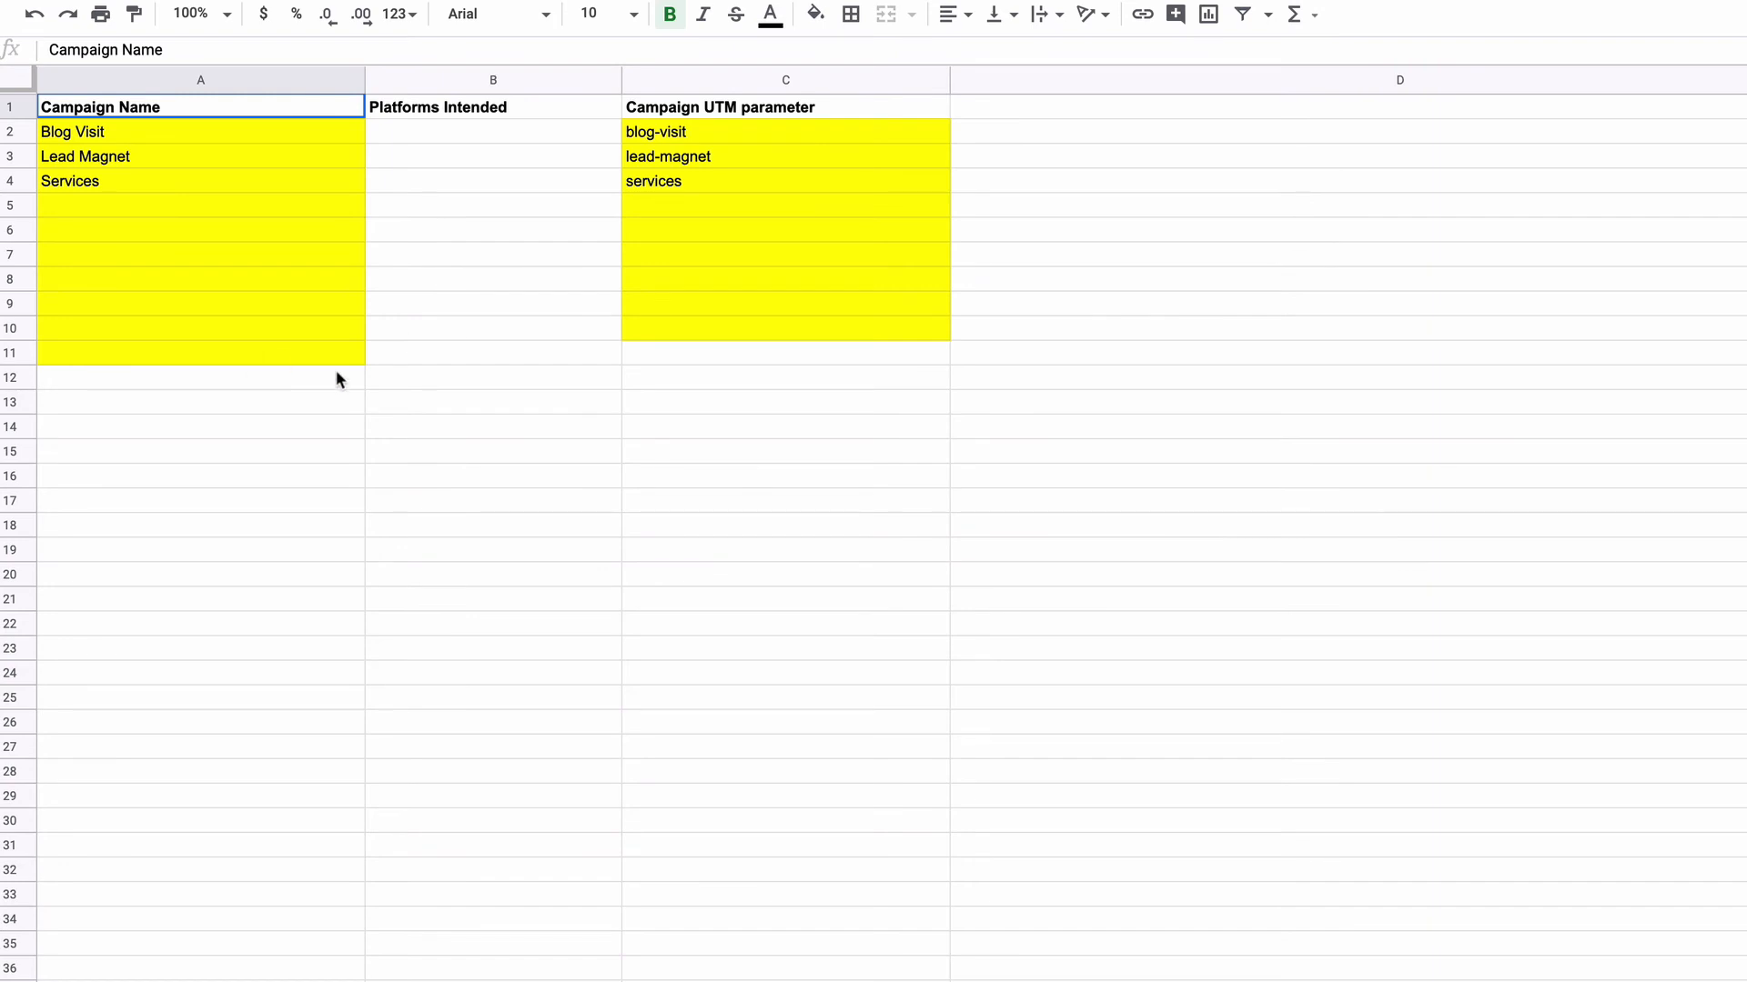
Step: In the Google Sheets tracking spreadsheet, compare the campaign names in column A with their UTM parameters in column C
left_click(252, 141)
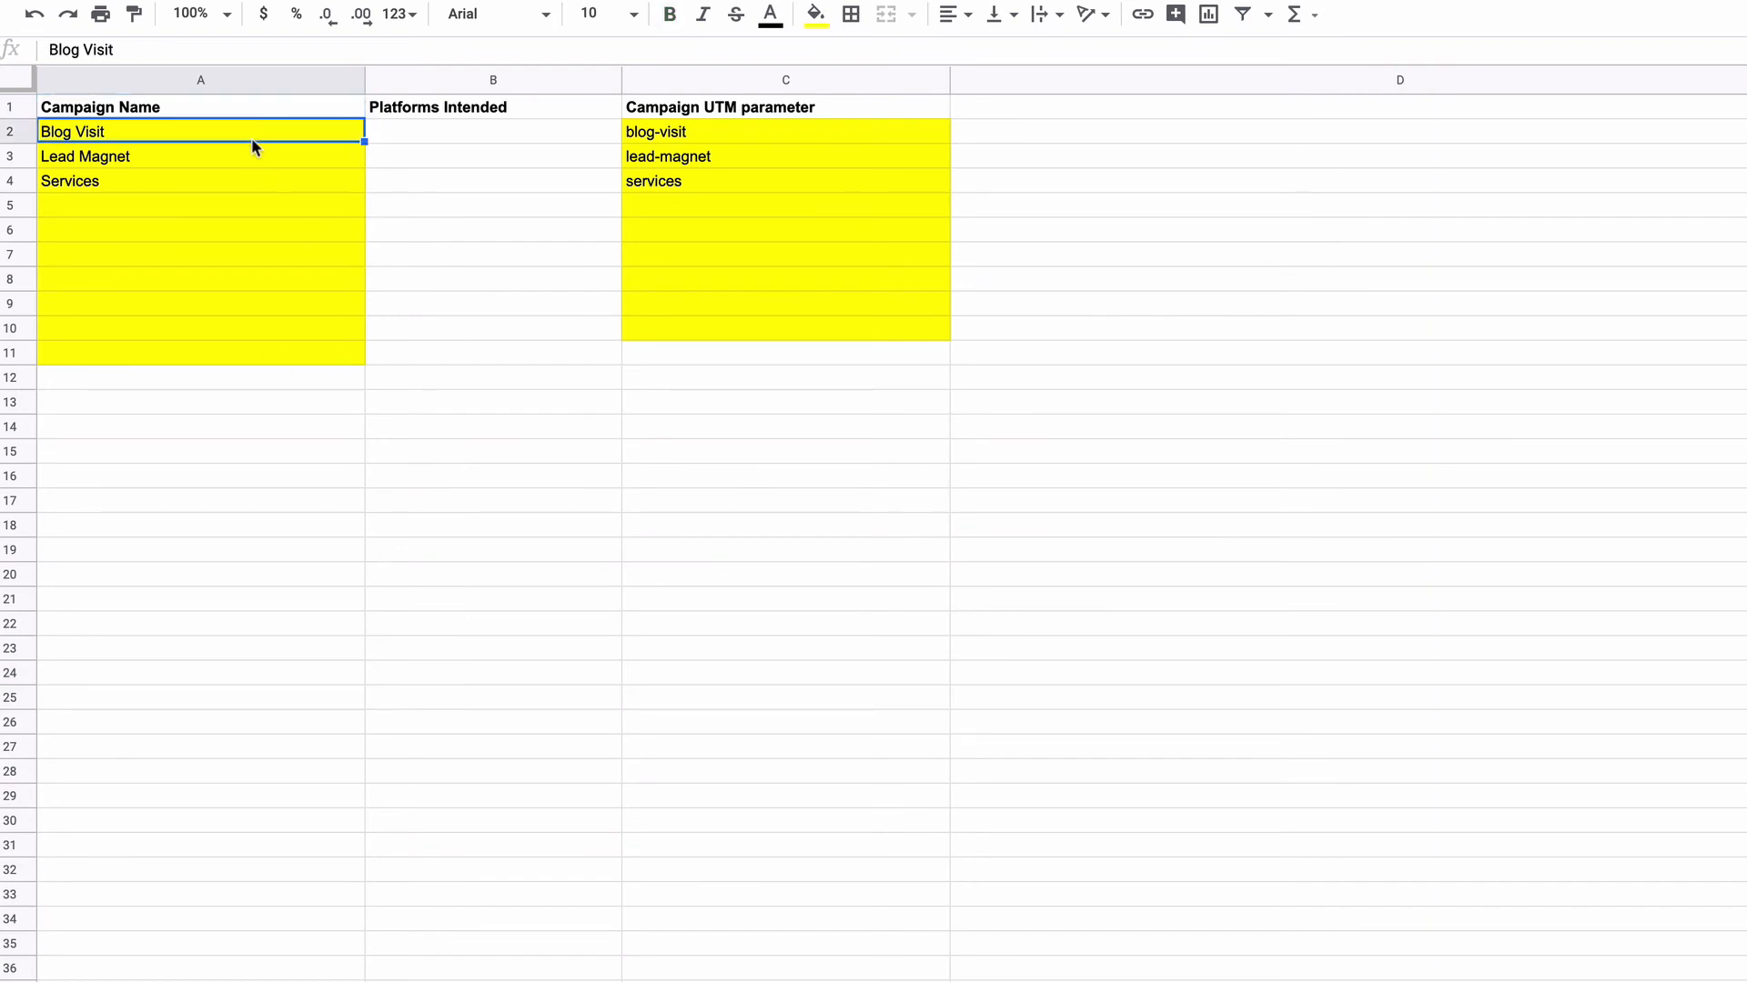
key("Down")
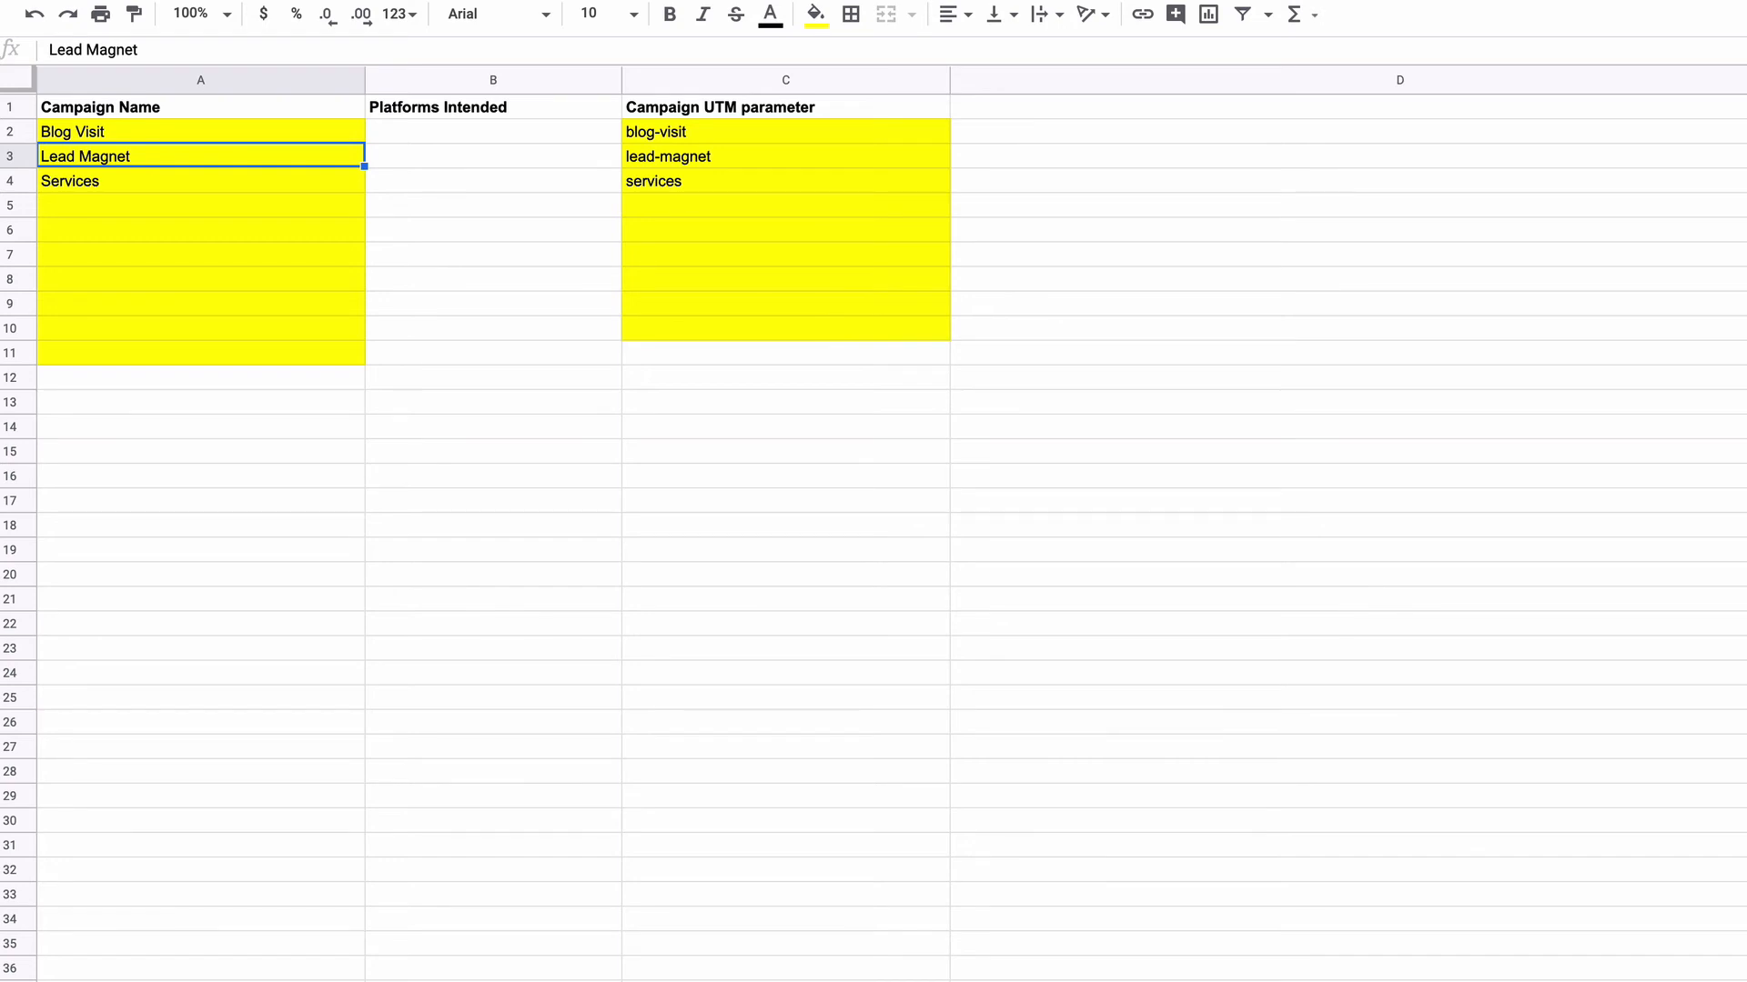
key("Down")
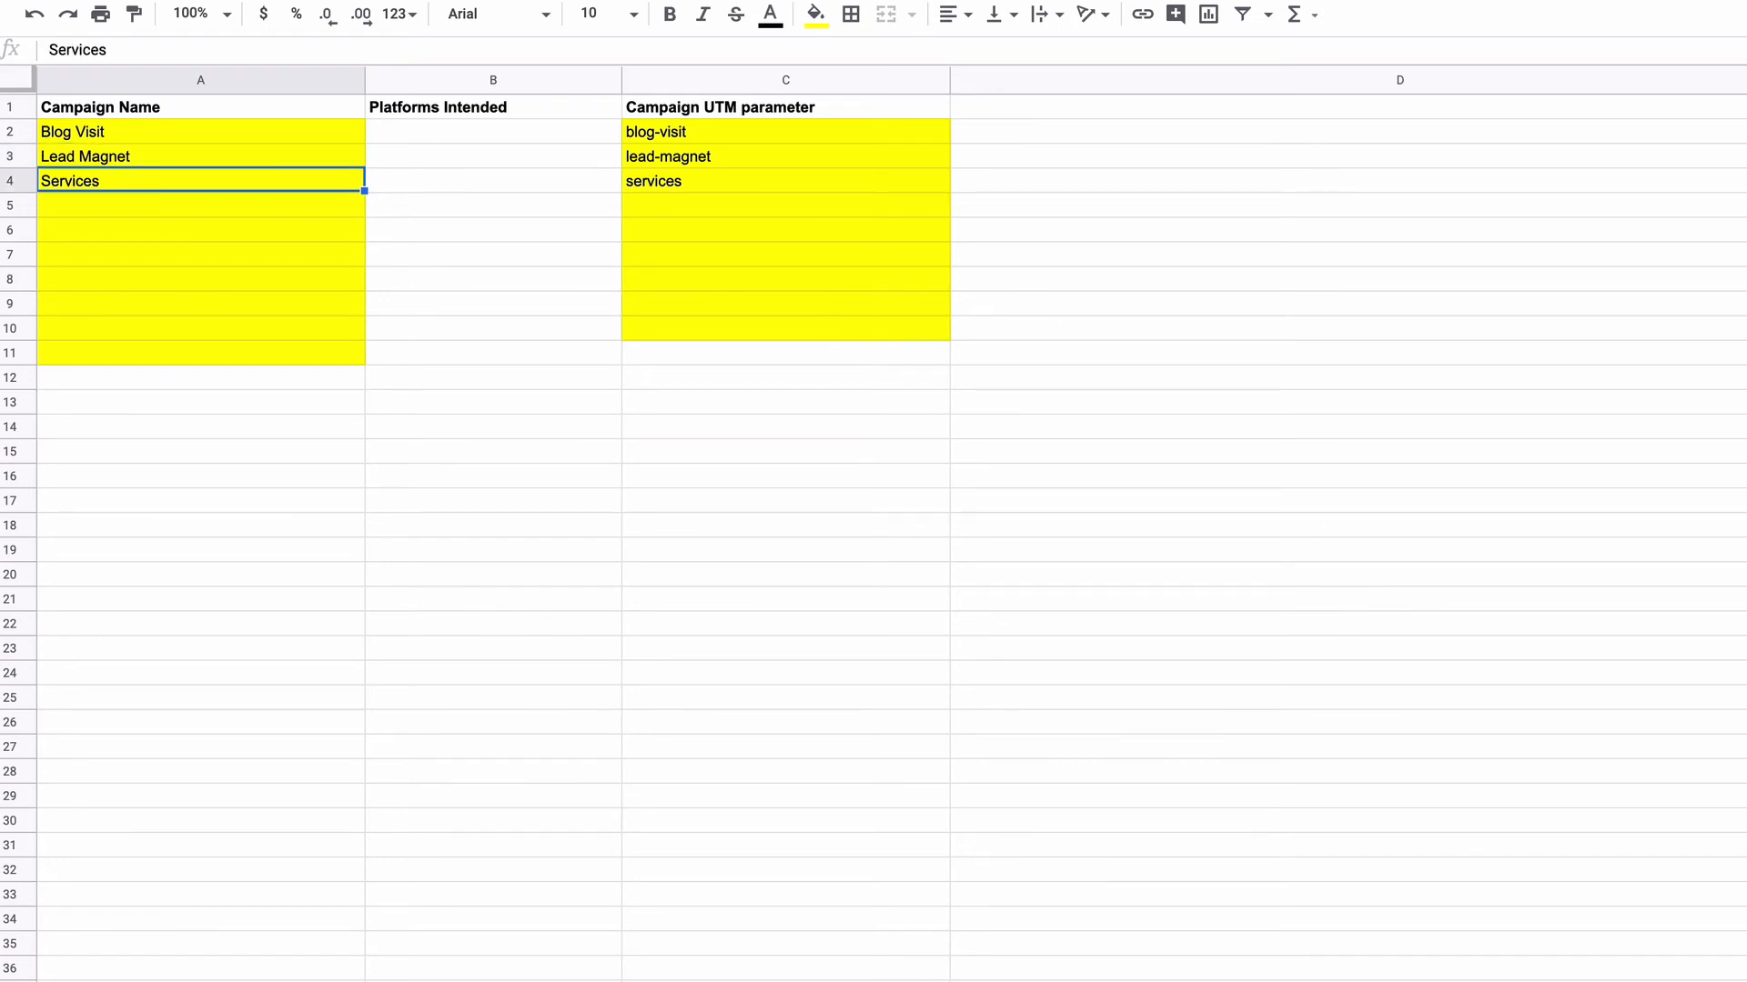
key("Right")
key("Right")
key("Up")
key("Up")
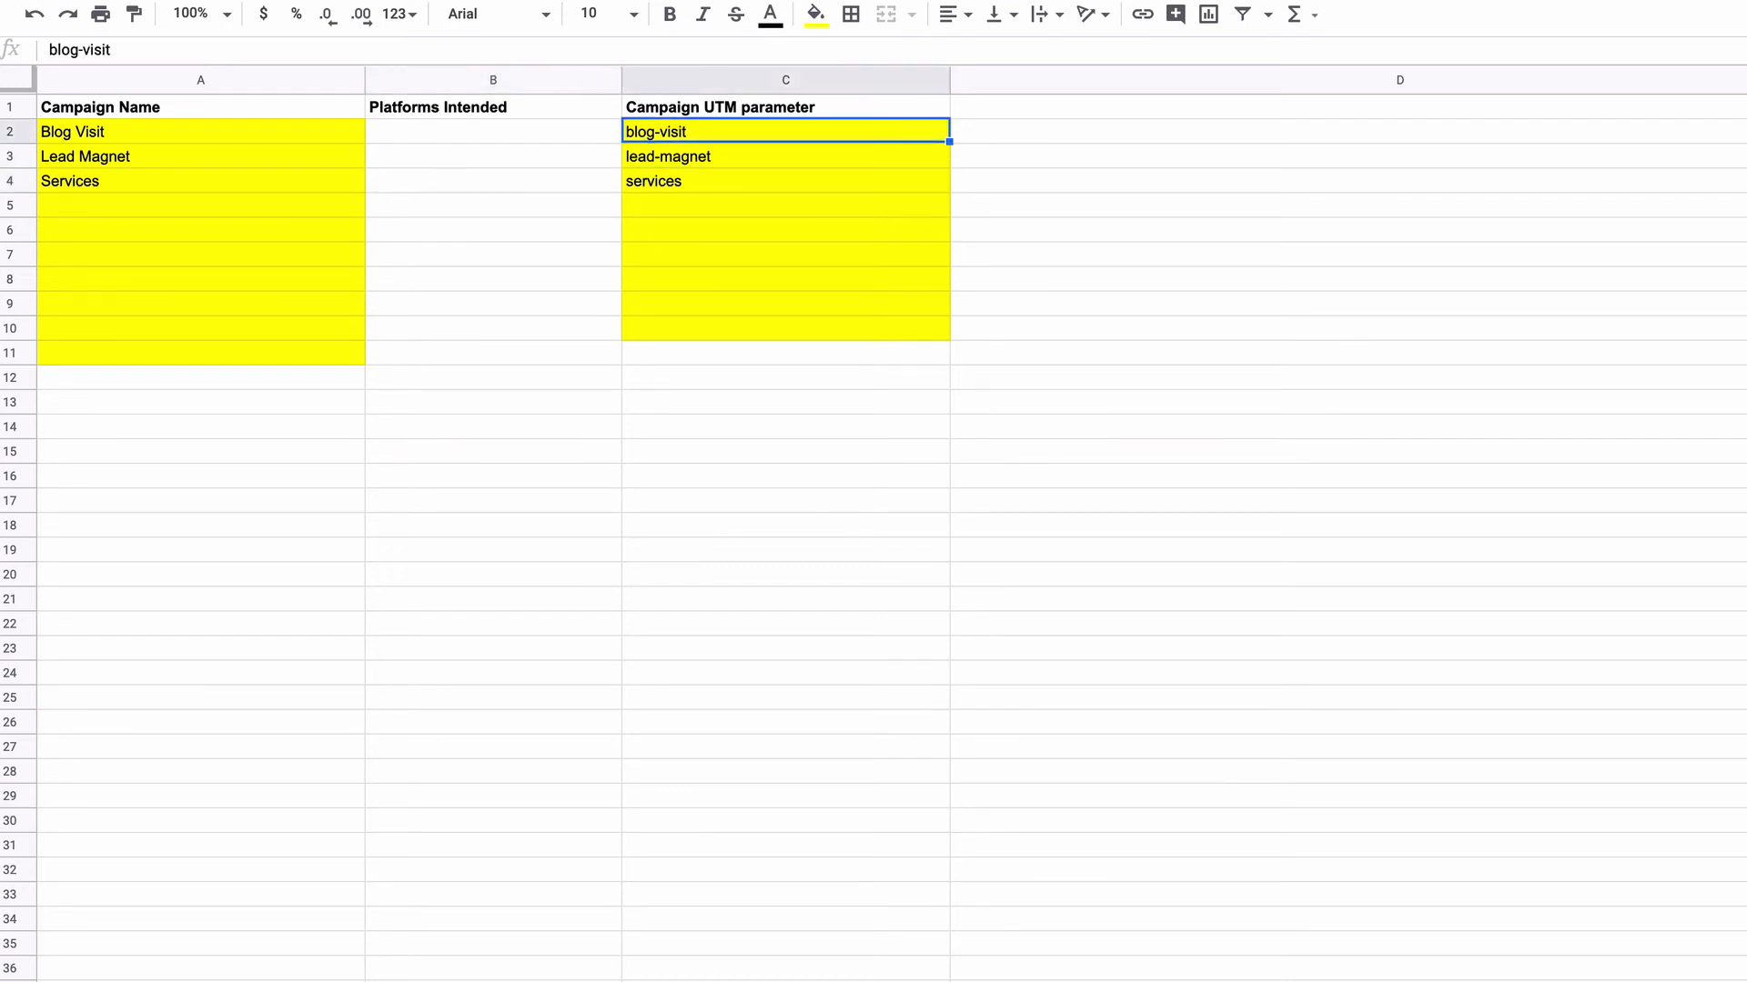
key("Down")
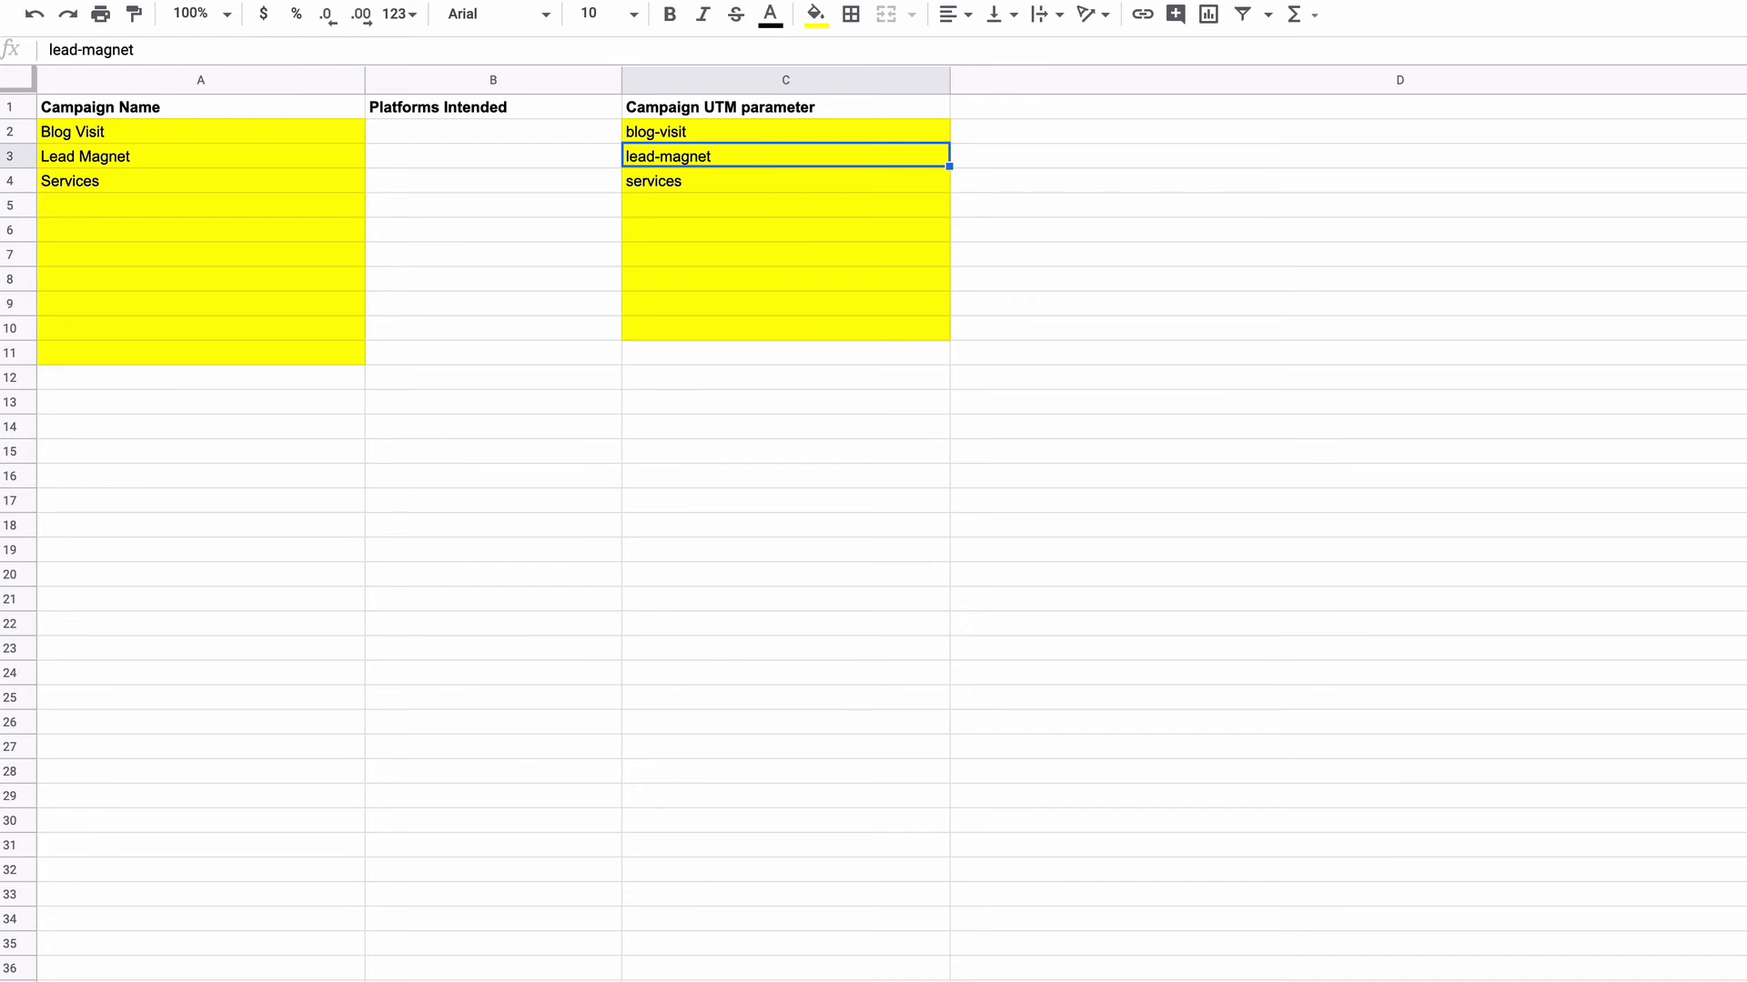
key("Down")
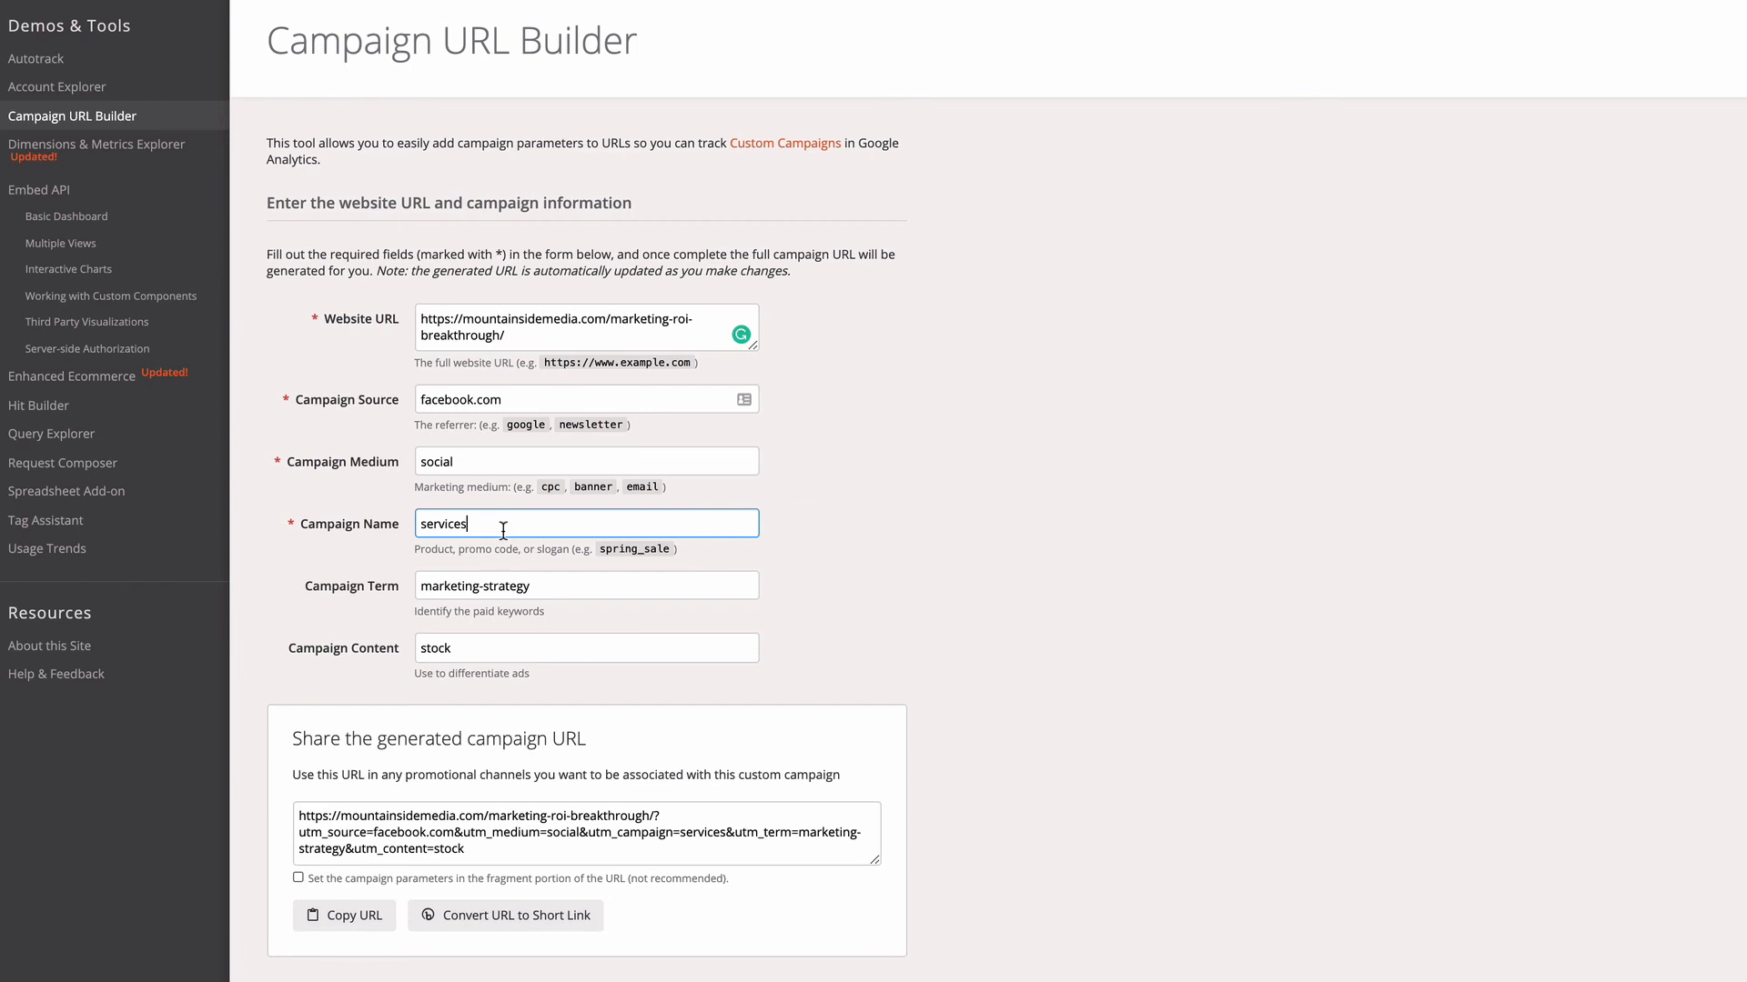
Step: Review the Campaign Term and Campaign Content entries in the Campaign URL Builder form
left_click_drag(561, 594, 405, 596)
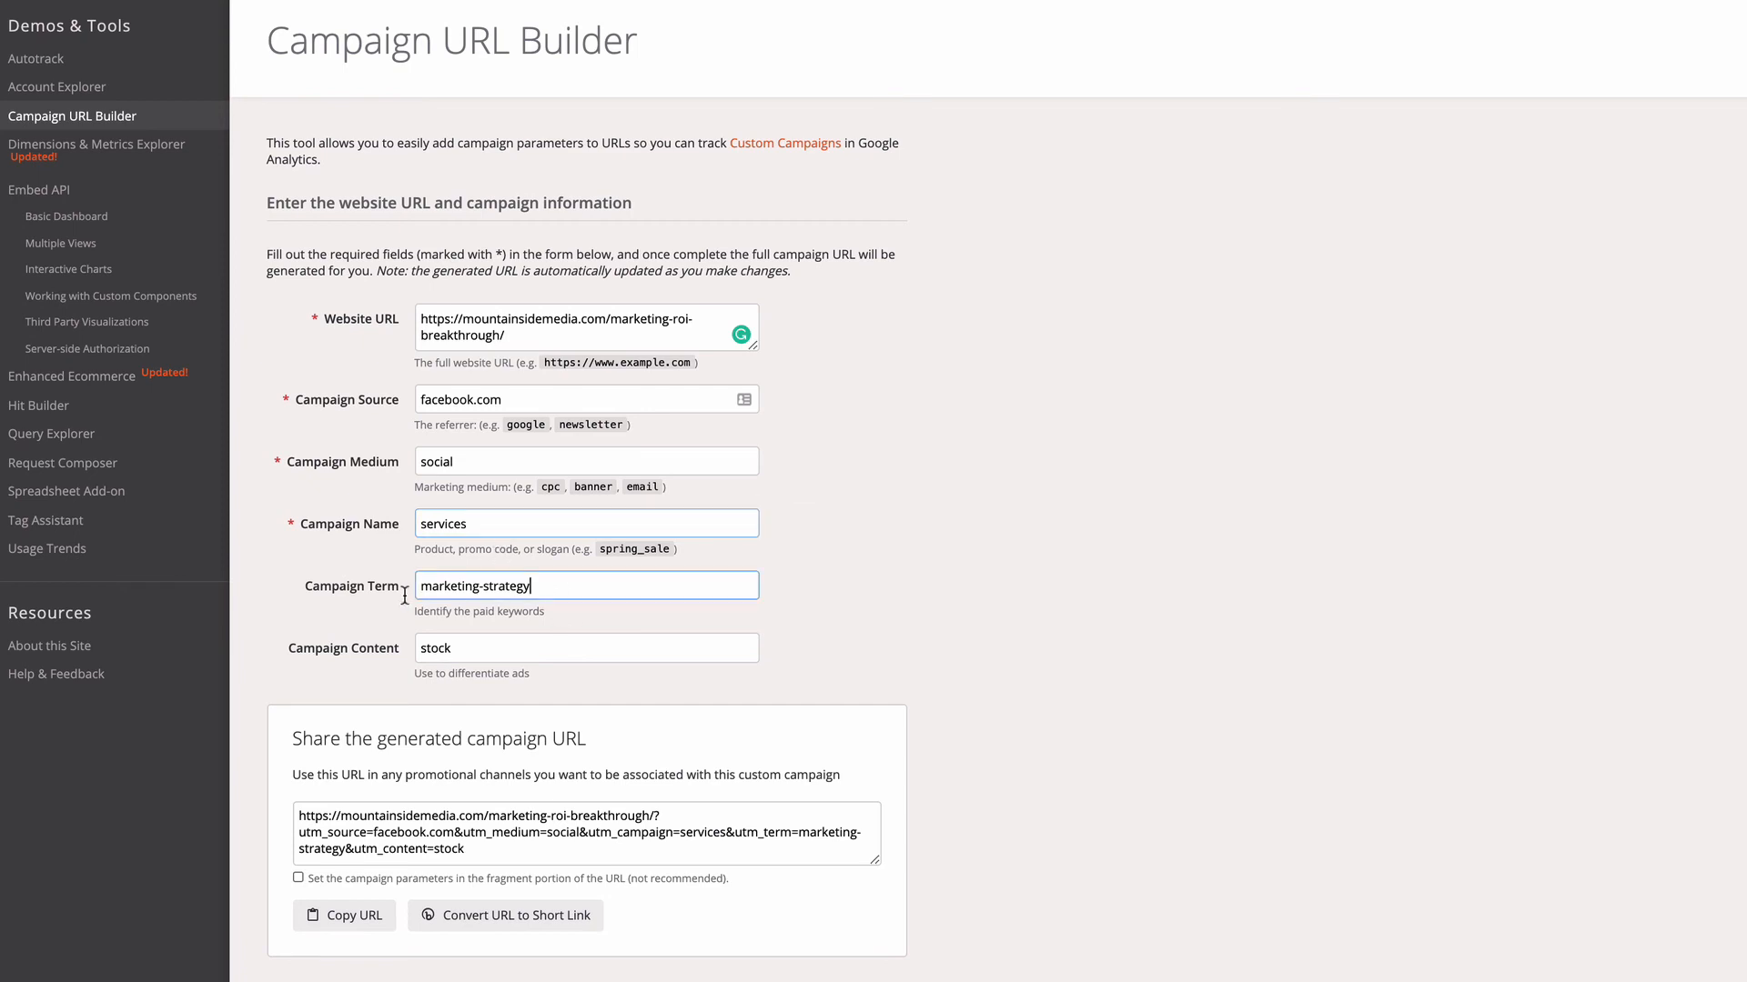
left_click(512, 651)
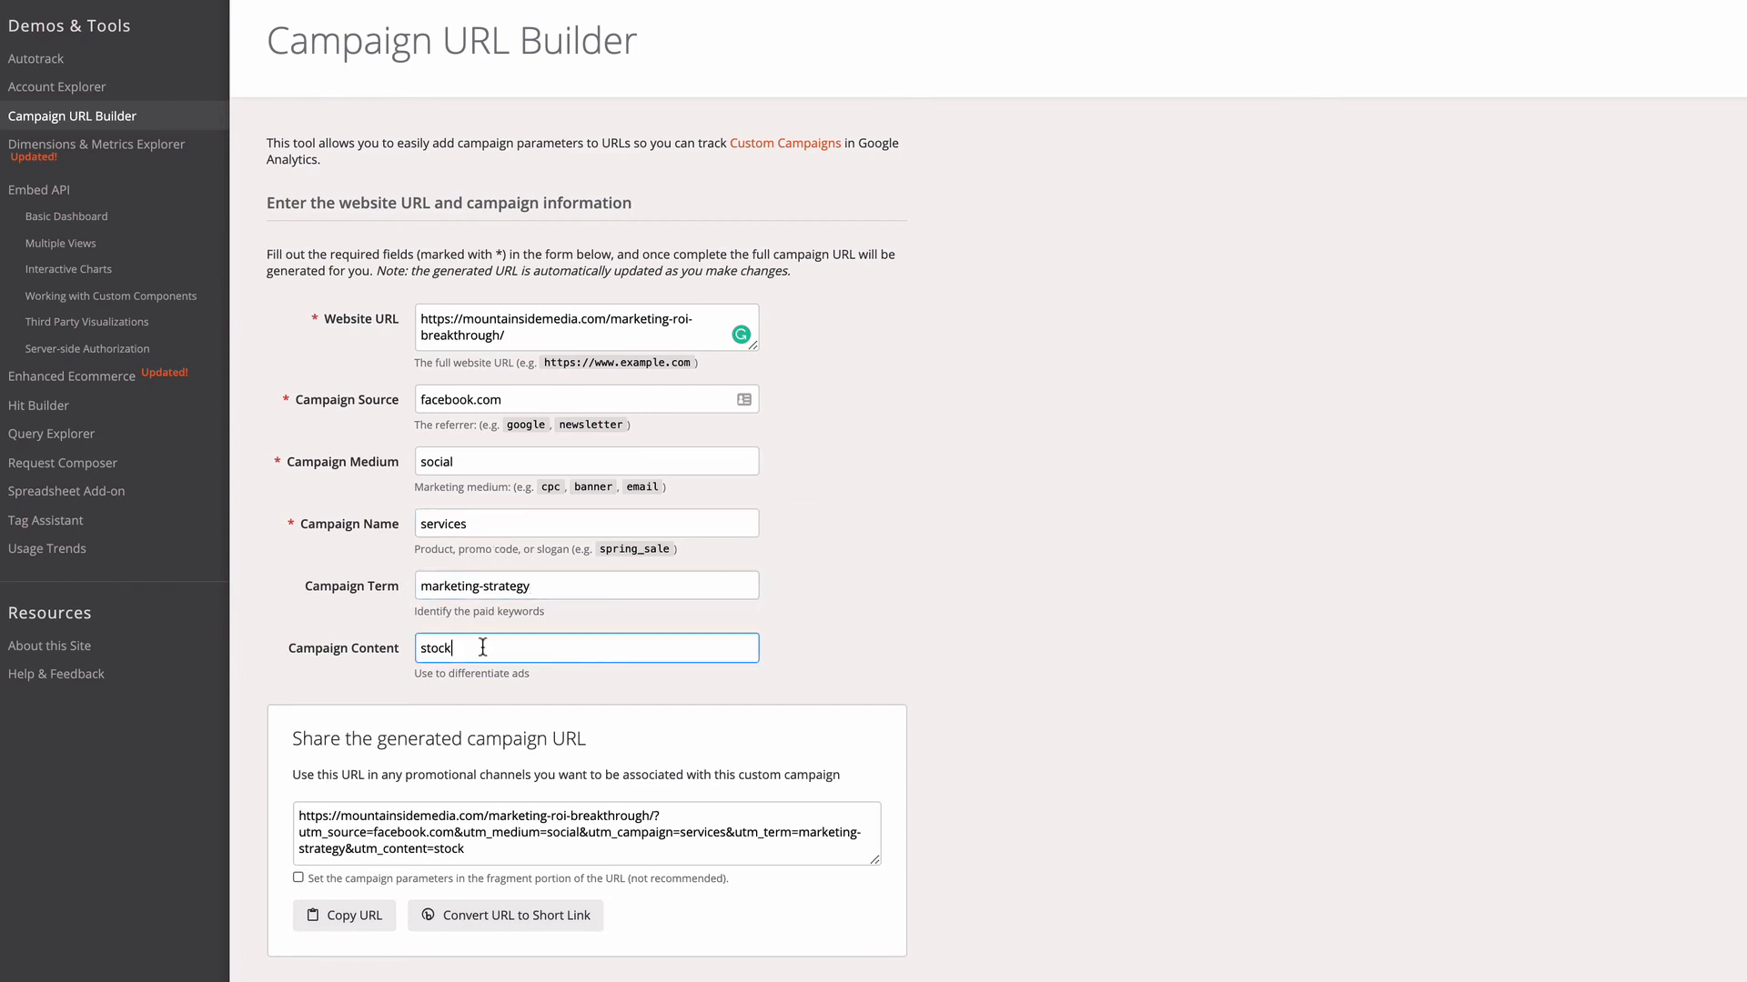
left_click(278, 625)
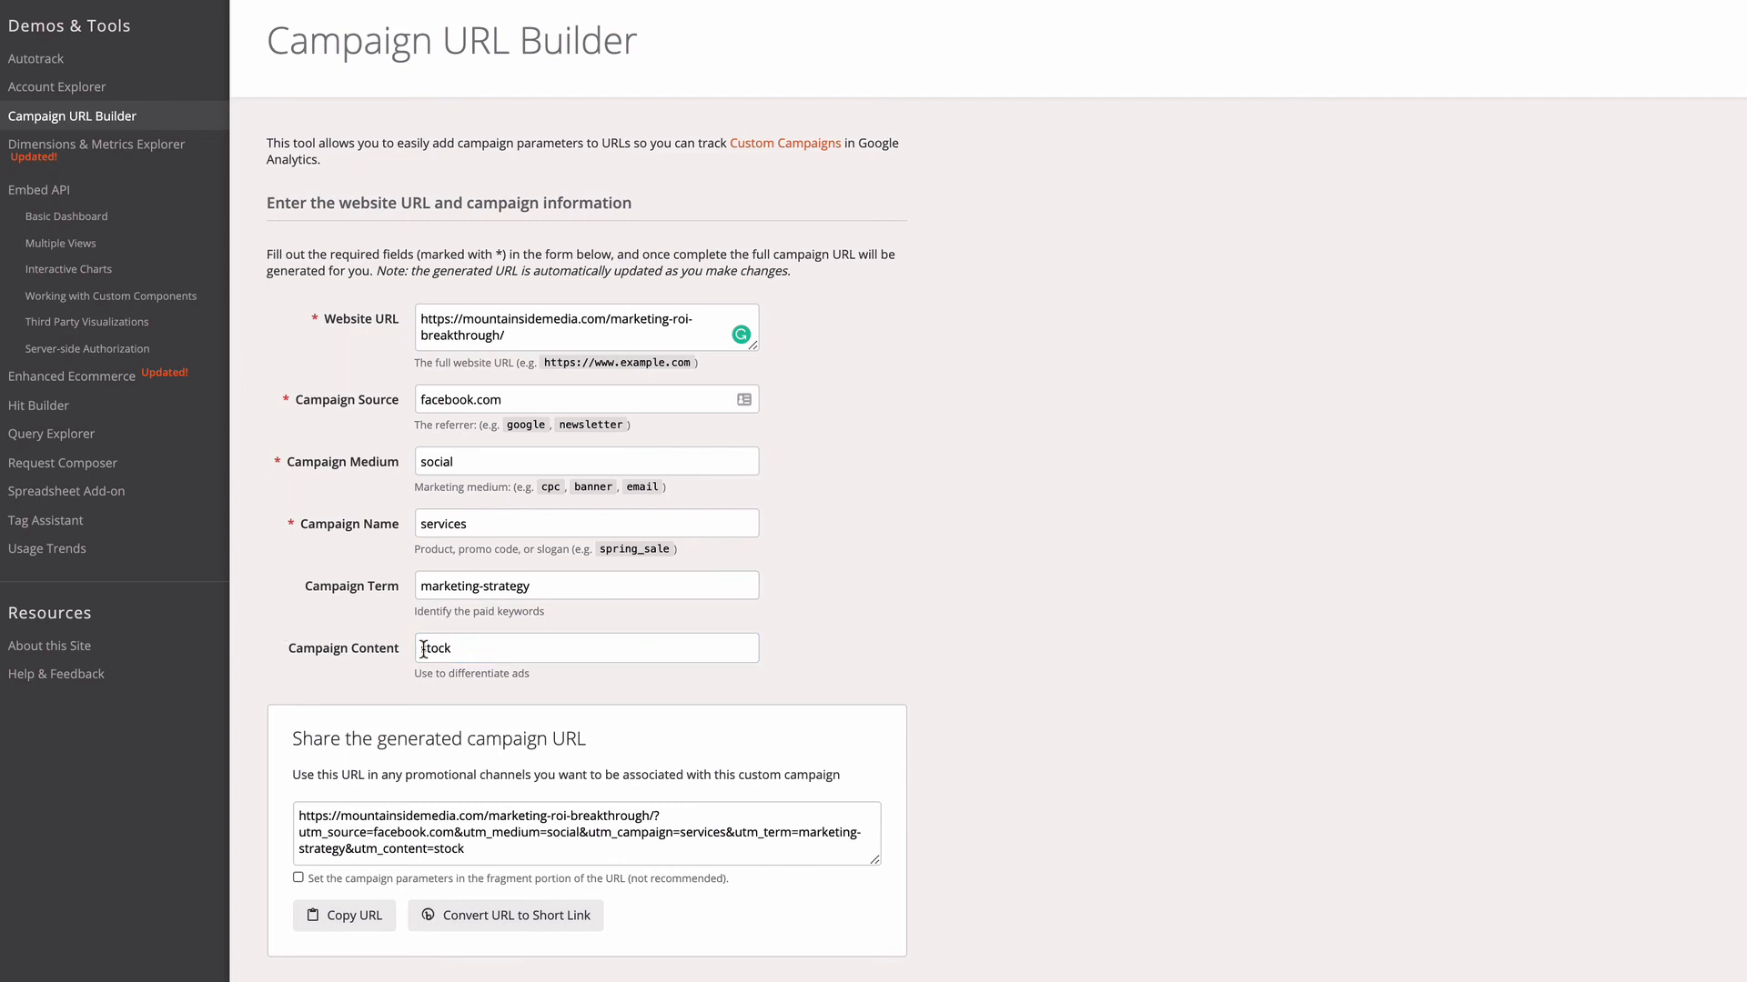
left_click_drag(424, 649, 490, 651)
left_click(491, 651)
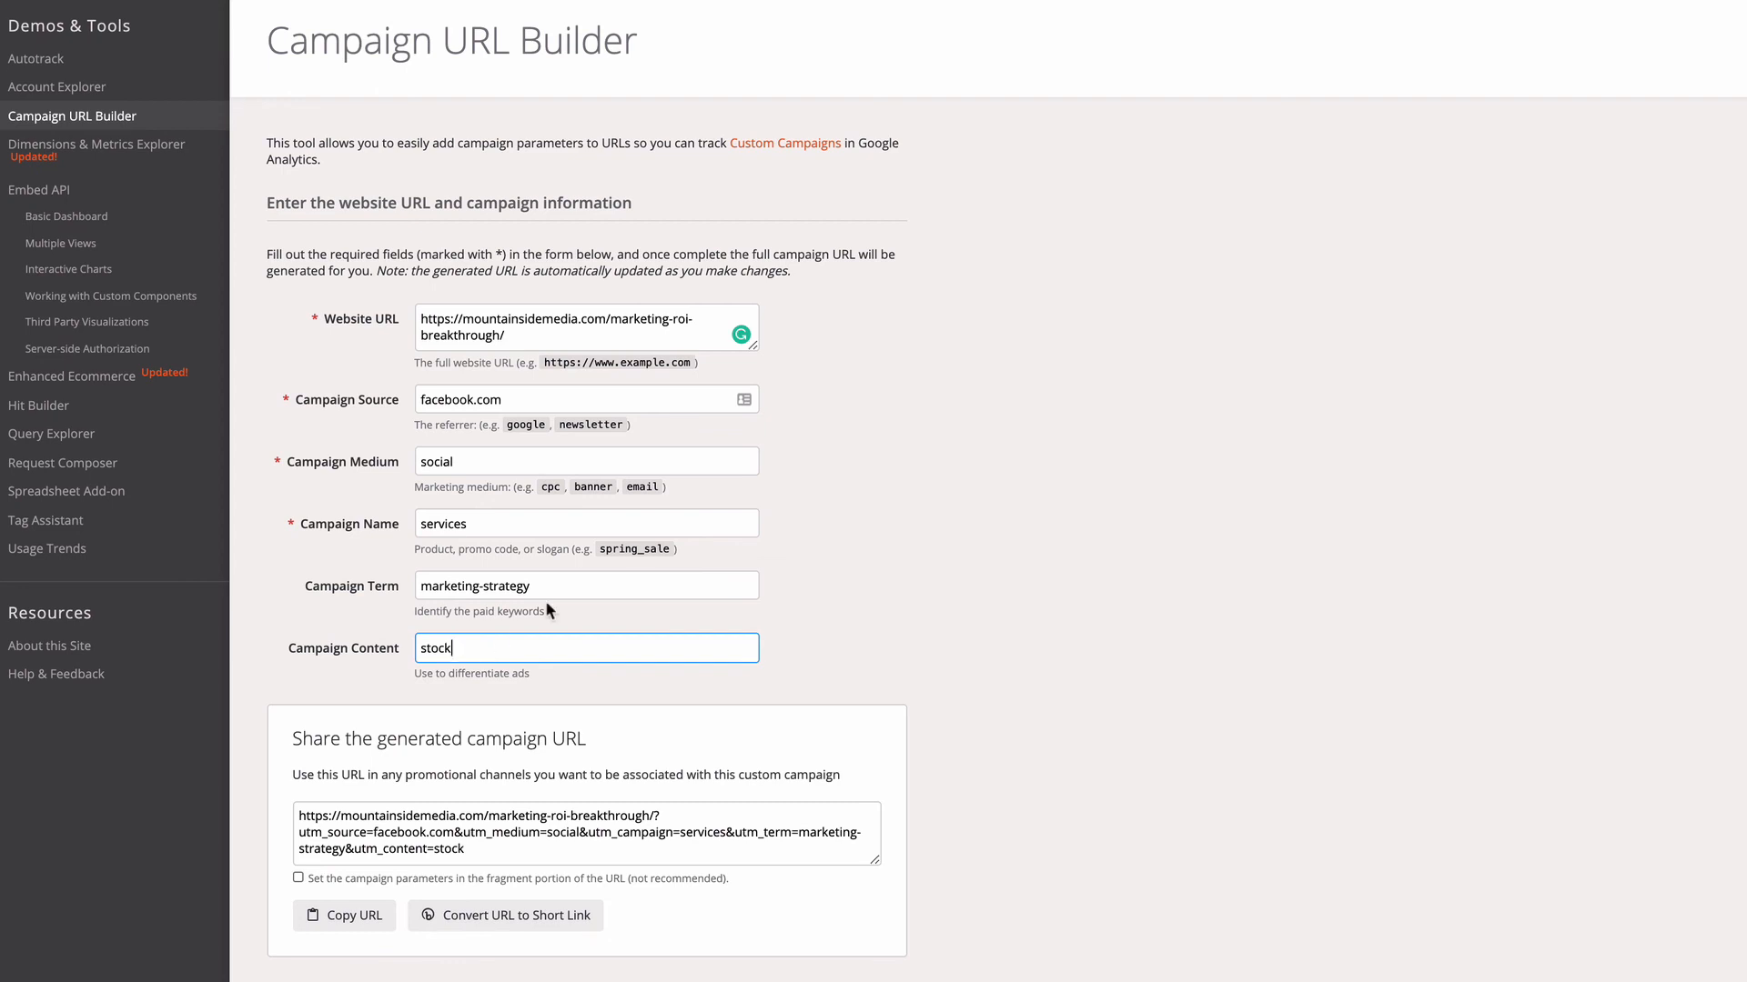
left_click(427, 589)
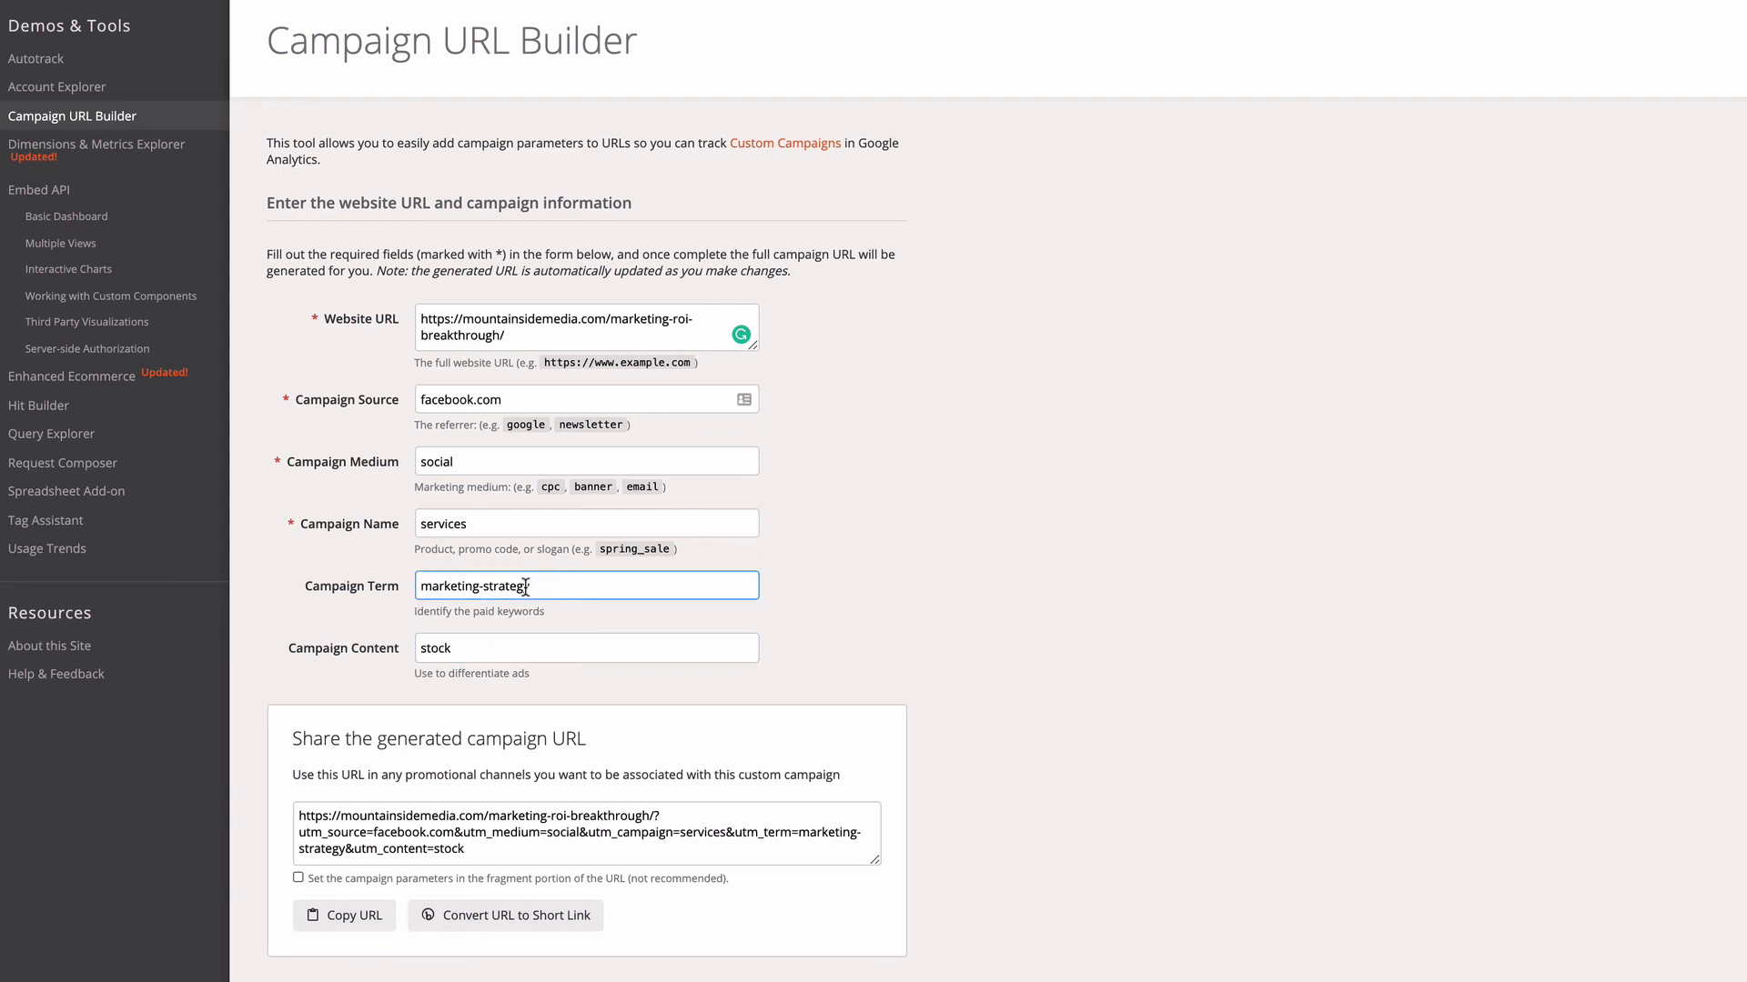
left_click(552, 587)
Step: Convert the generated campaign URL to a short link
scroll(449, 826, "down", 2)
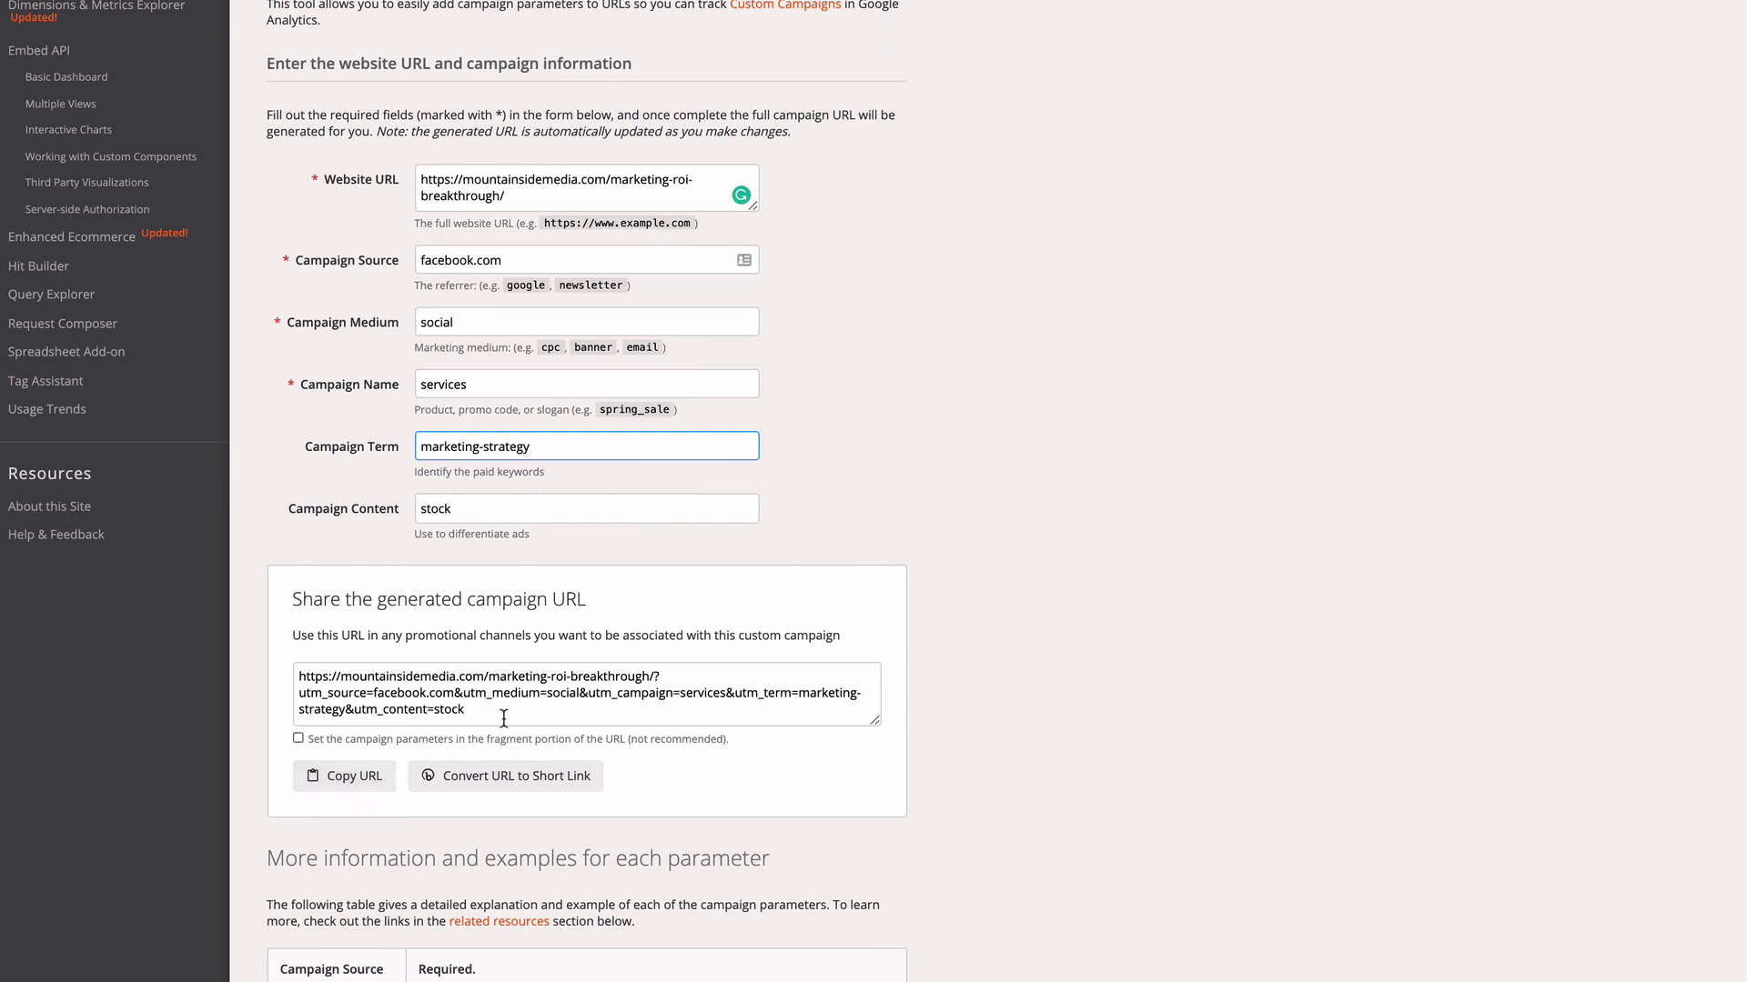
scroll(482, 713, "up", 1)
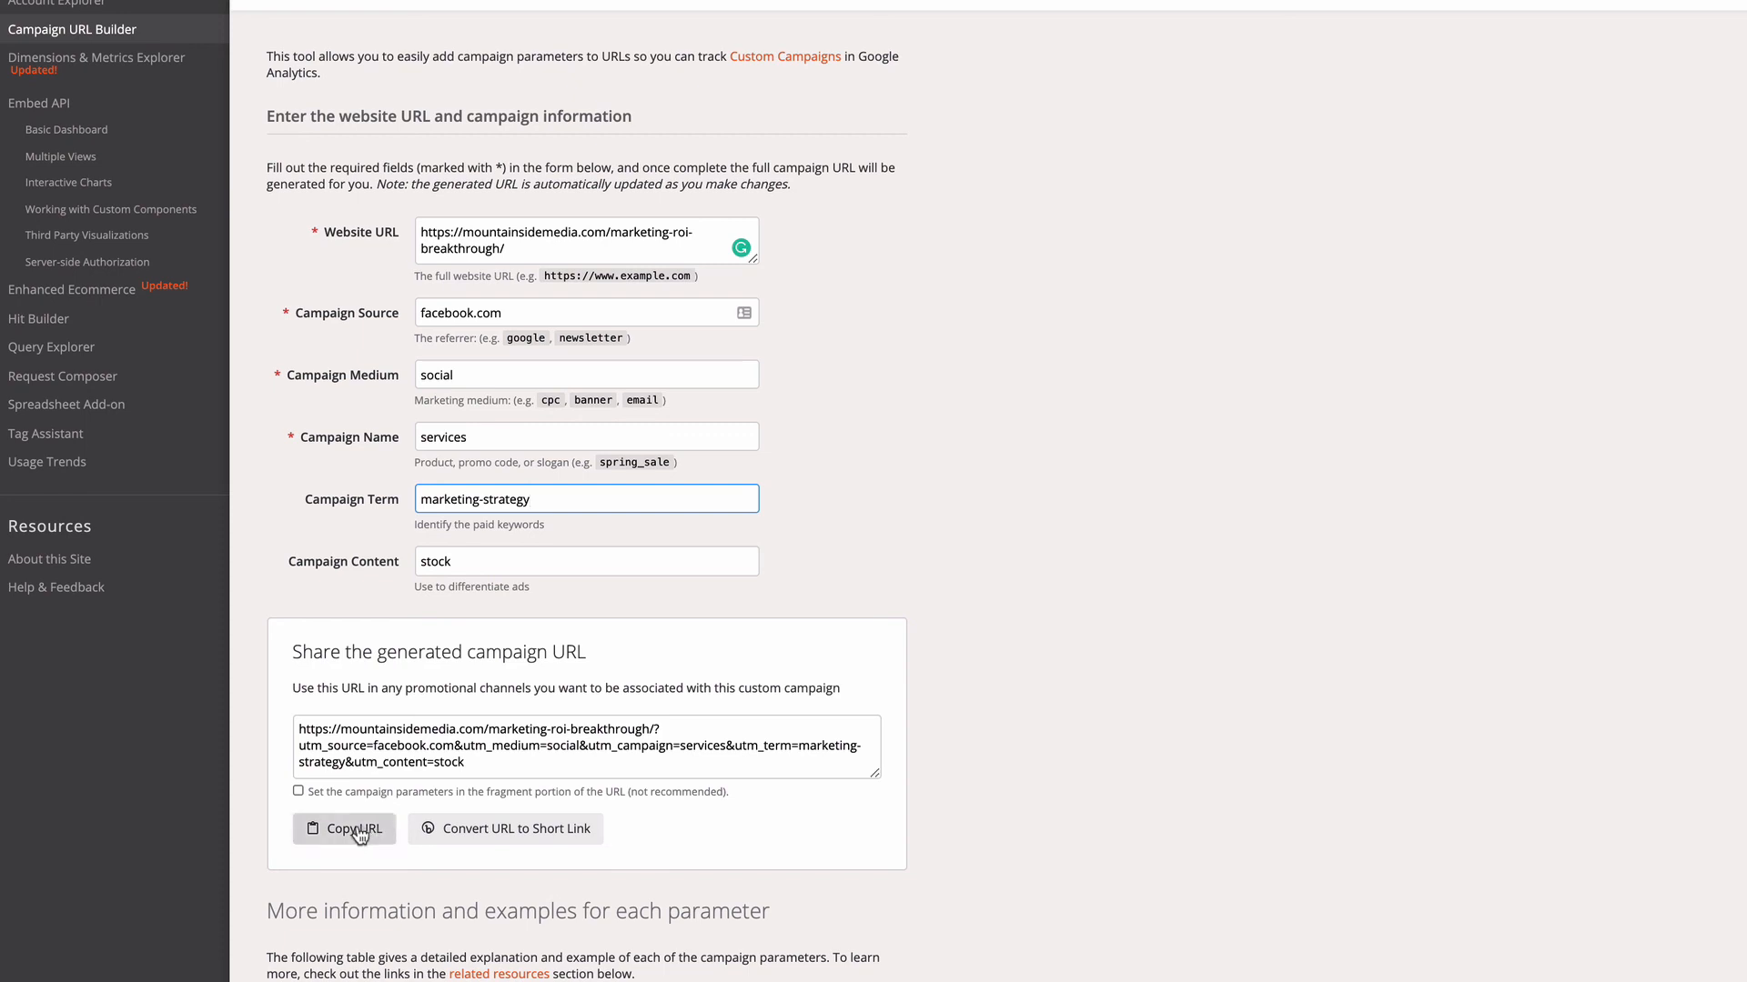
left_click(511, 844)
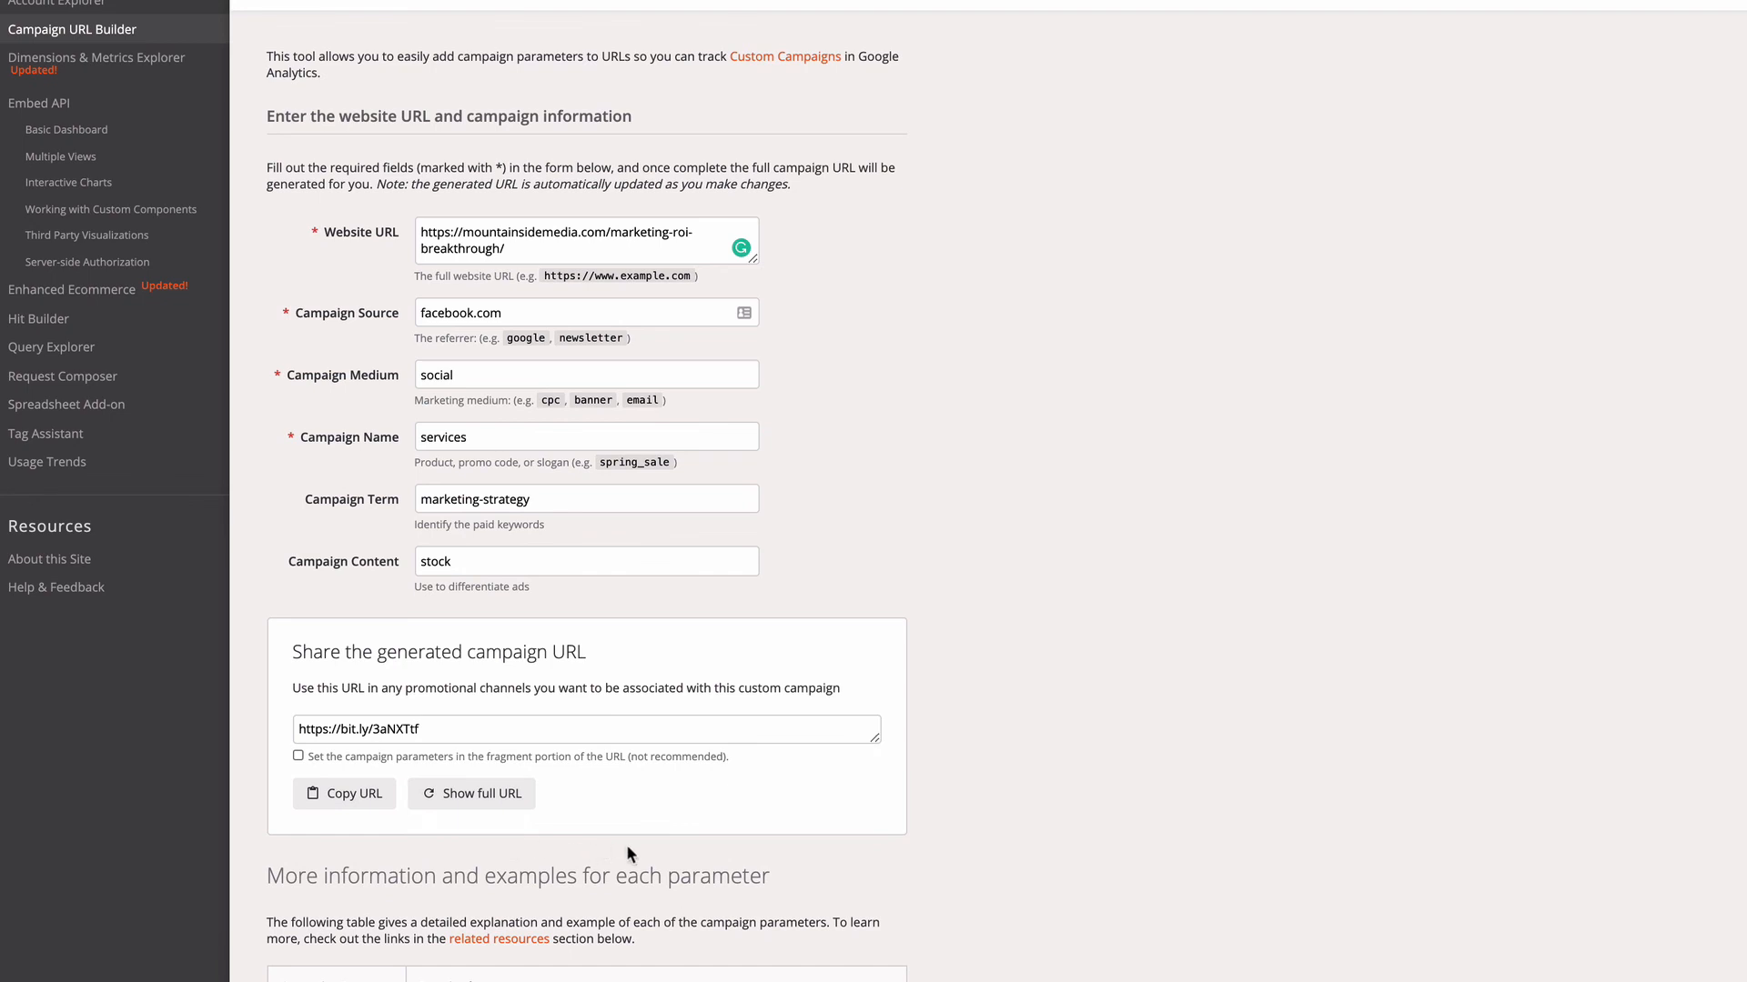
scroll(628, 846, "up", 1)
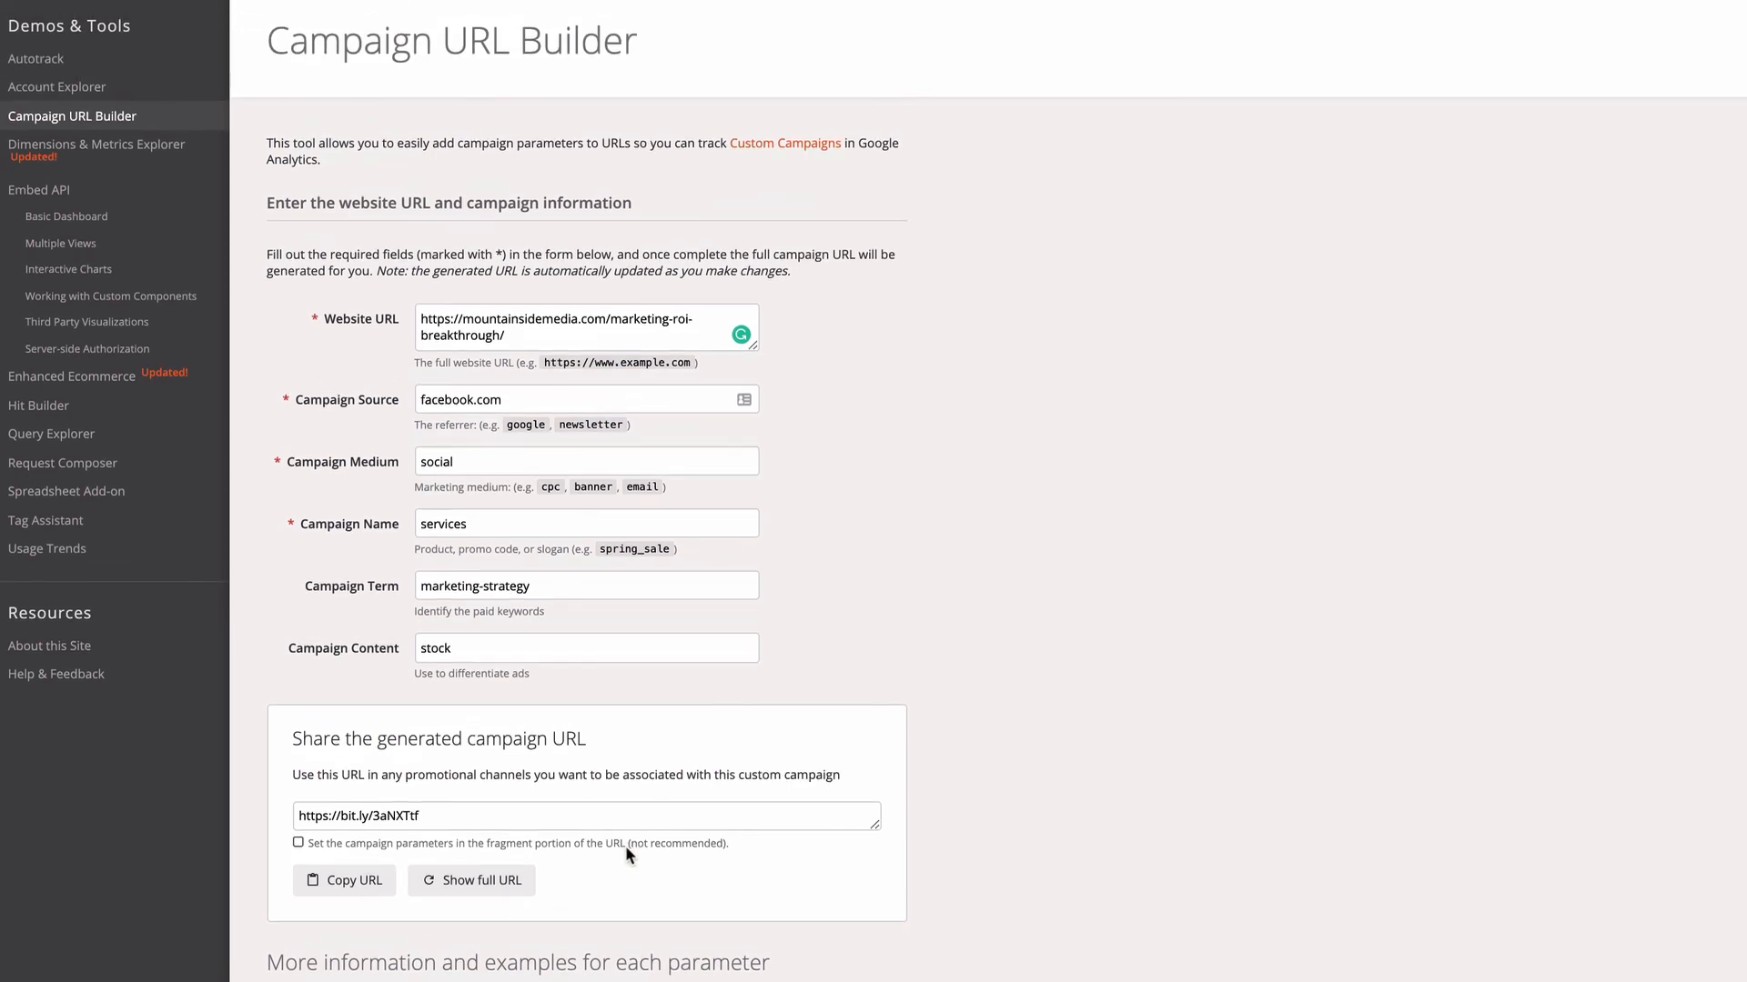